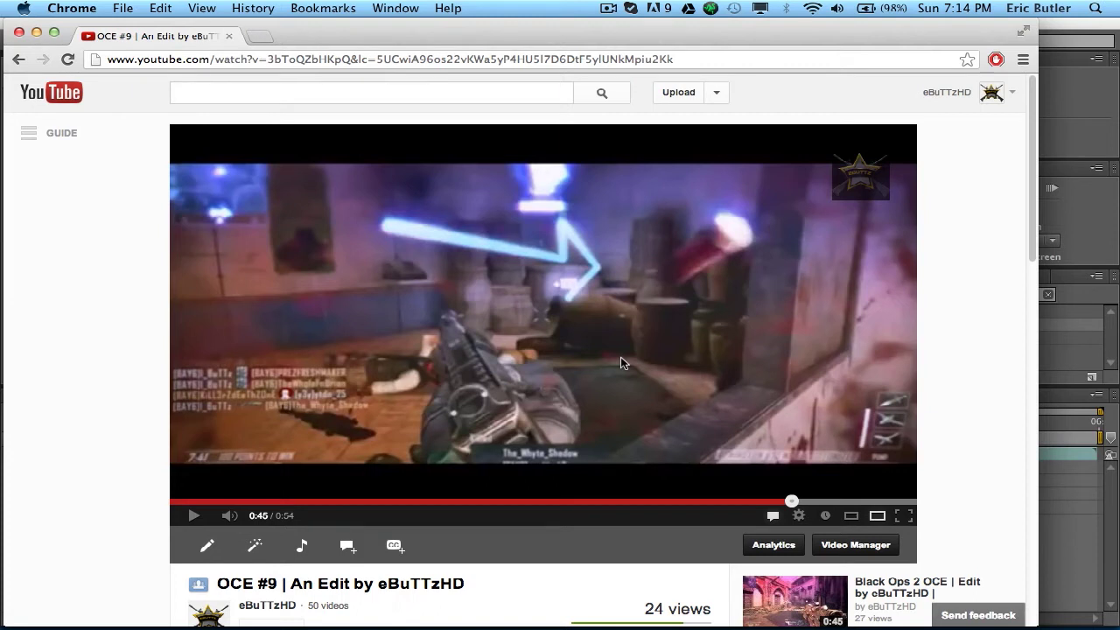
- Watch the rest of the OCE #9 example edit on YouTube, and switch to After Effects
left_click(736, 382)
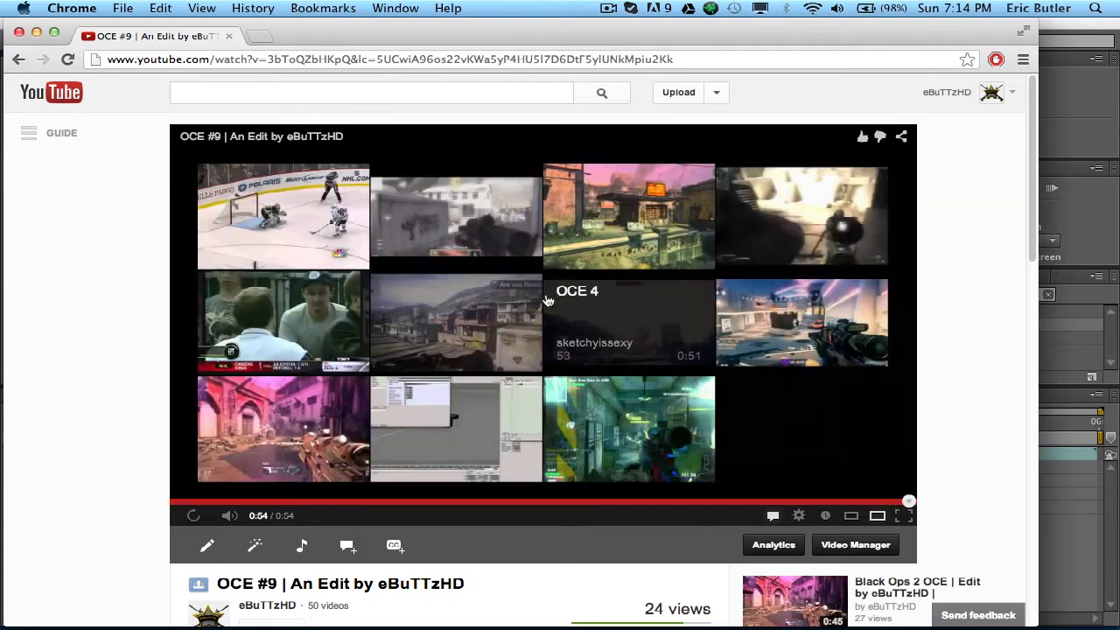
left_click(1057, 363)
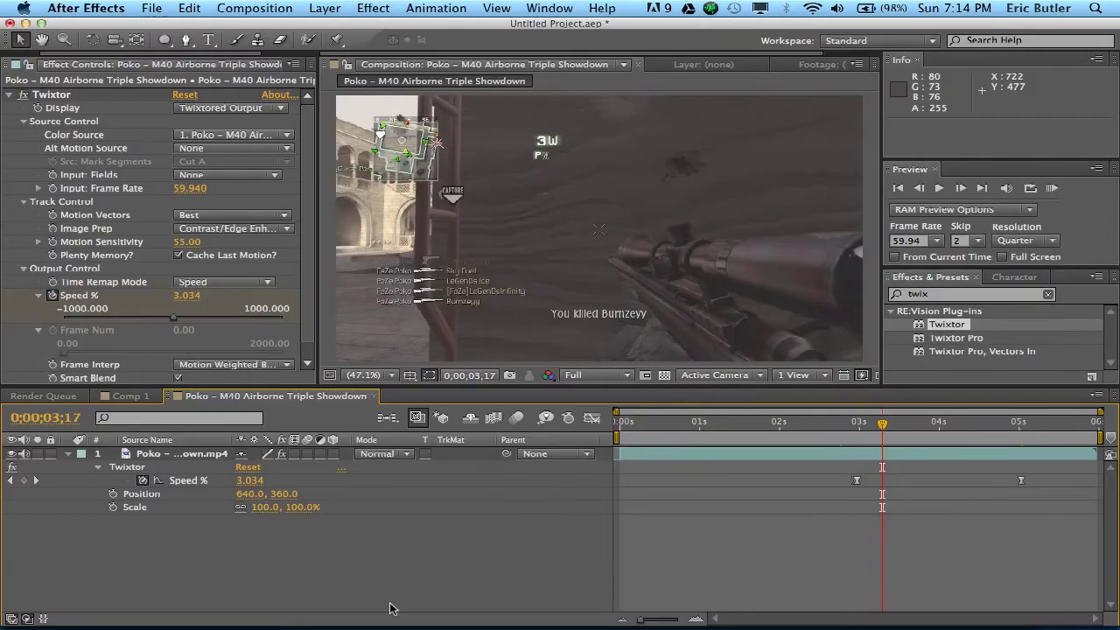
- Add a first Scale keyframe to the gameplay clip at 0;00;02;57, on its 100% Twixtor Speed keyframe
left_click_drag(818, 439, 850, 430)
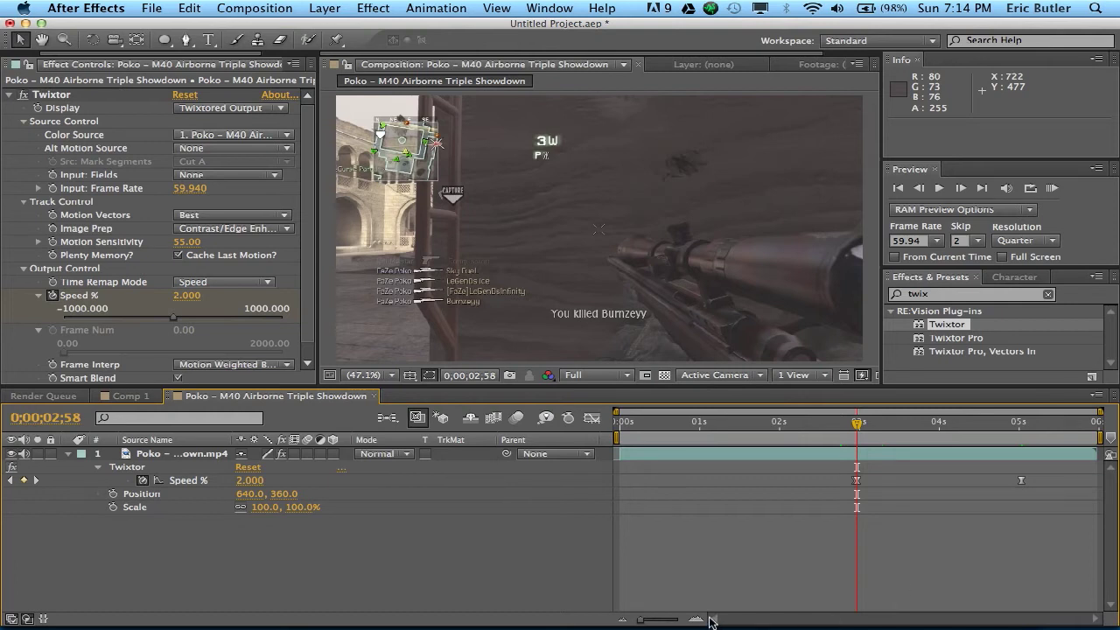
key("equal")
key("equal")
key("equal")
left_click(853, 427)
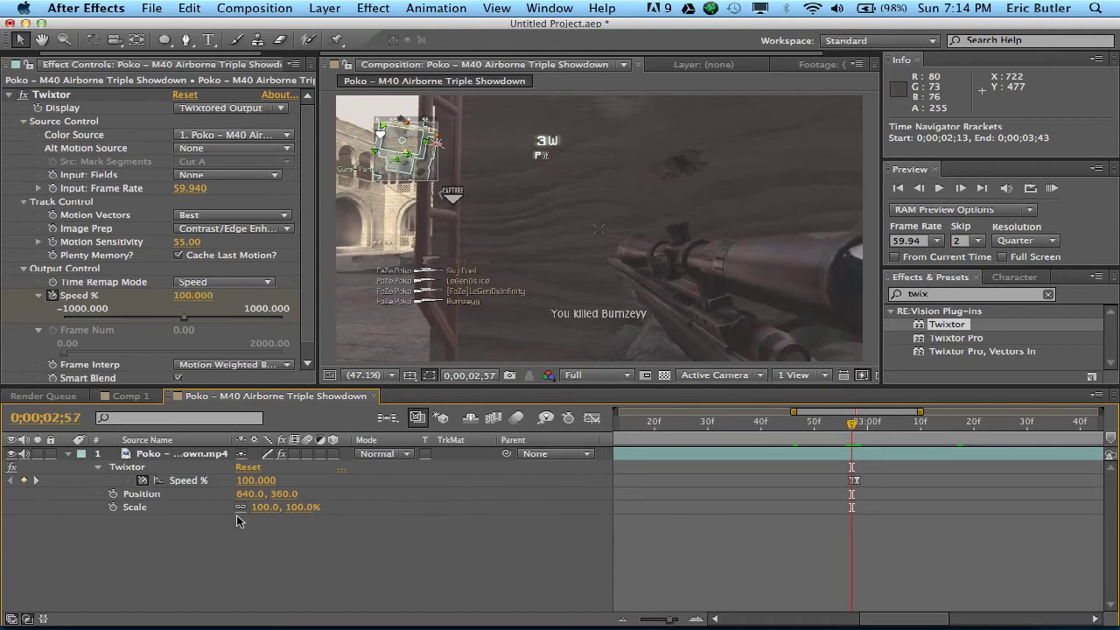
left_click(111, 509)
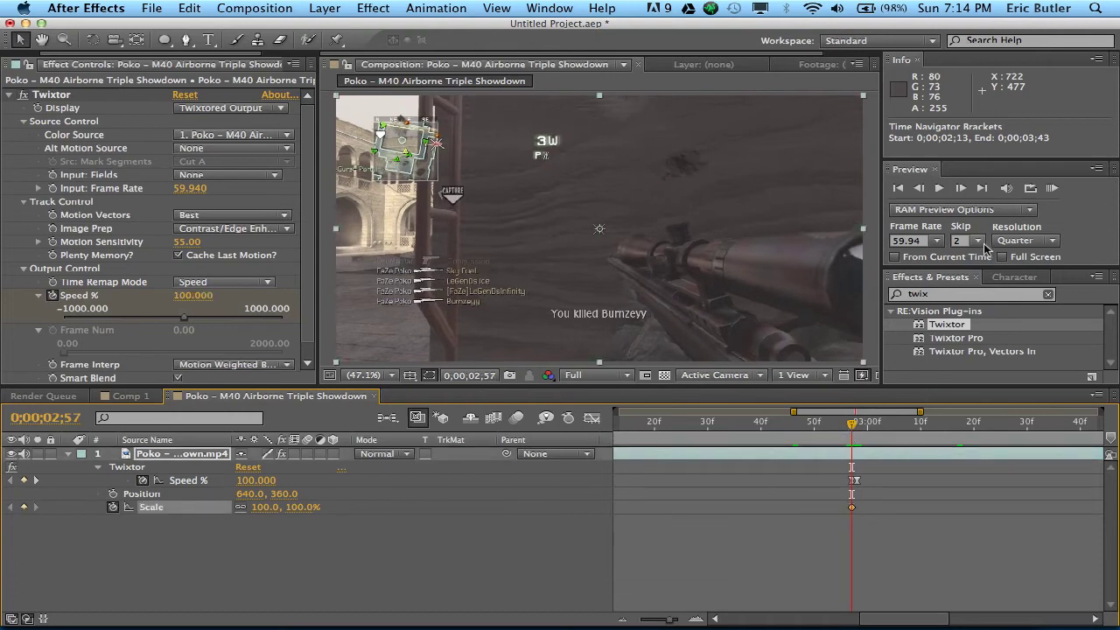
- Advance five frames to 0;00;03;02 and set the clip's Scale to 110%
left_click(961, 189)
left_click(961, 189)
left_click(961, 189)
left_click(961, 189)
left_click(961, 189)
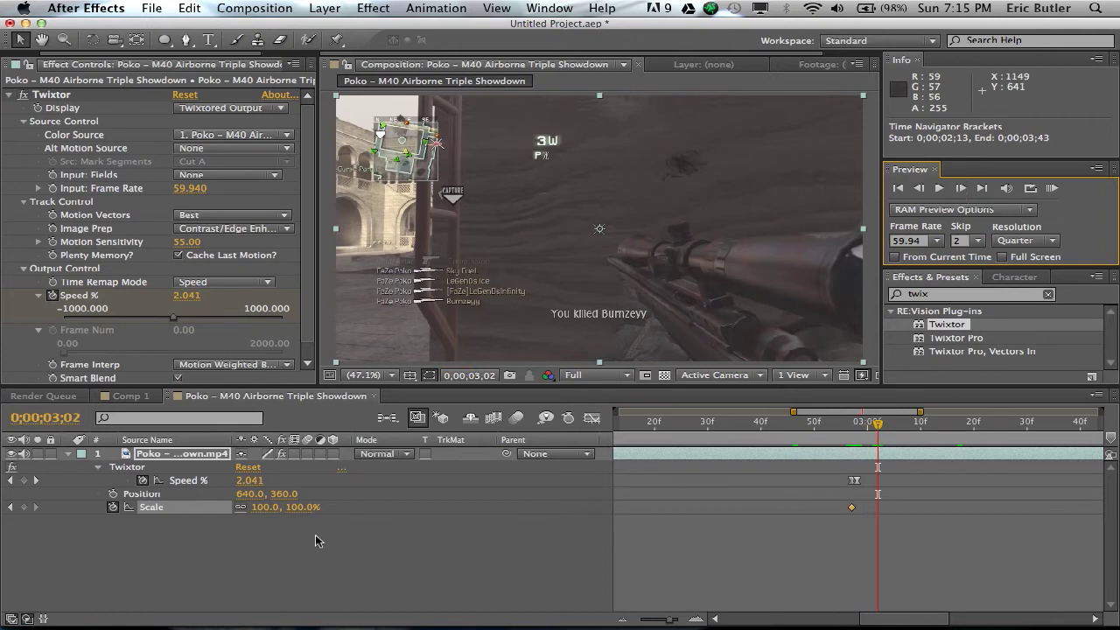
left_click(266, 507)
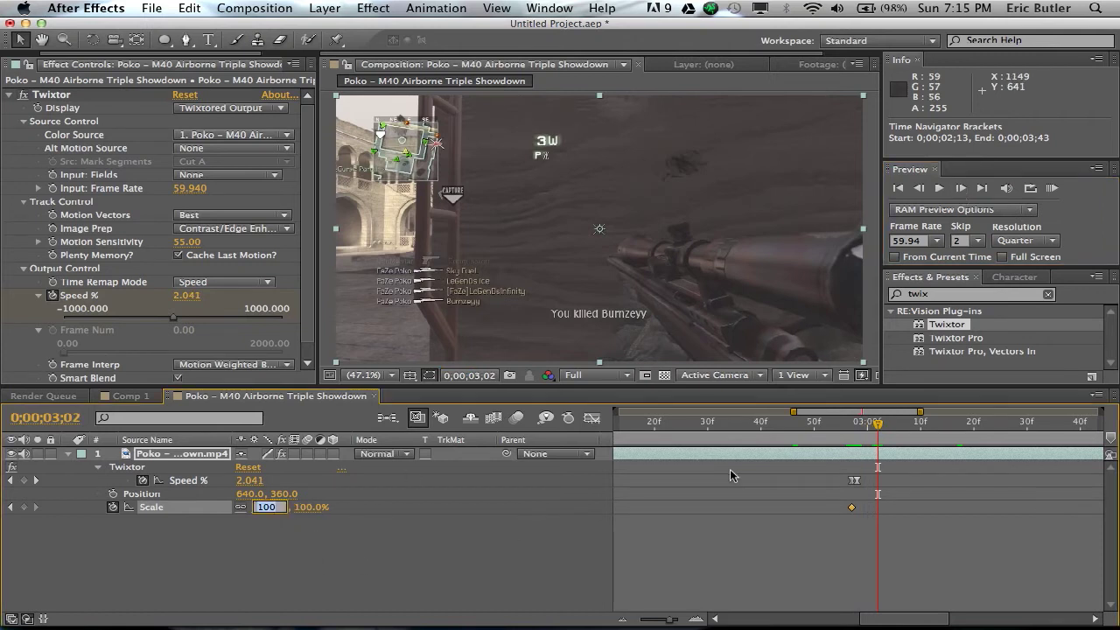
type("10")
key("Return")
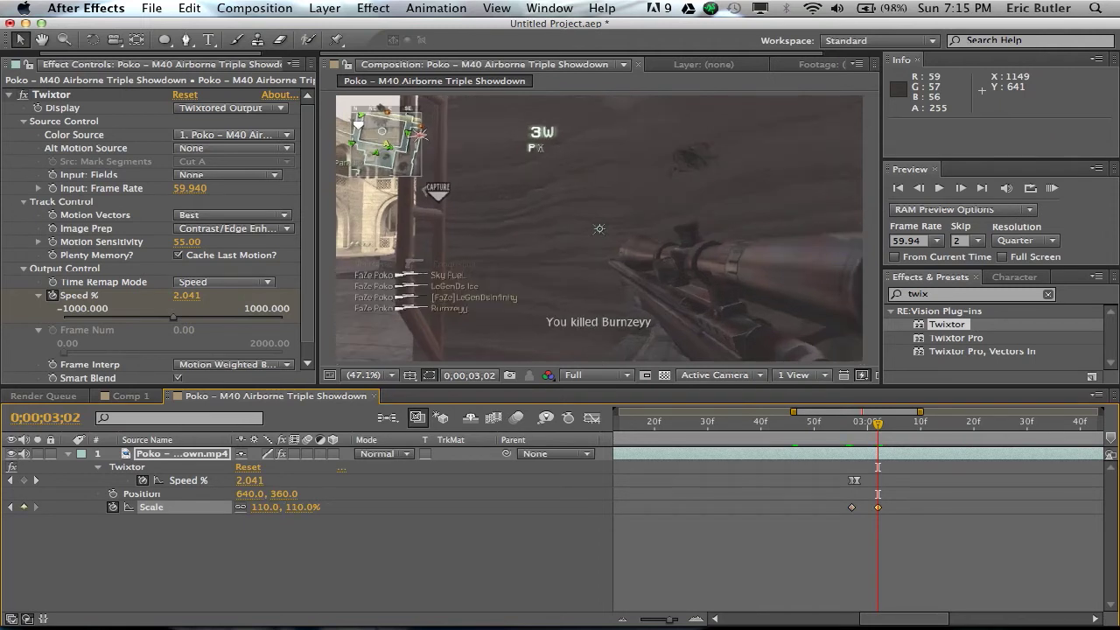
- Set the clip's Scale back to 100% at the end of the composition, at 0;00;05;58
left_click(621, 620)
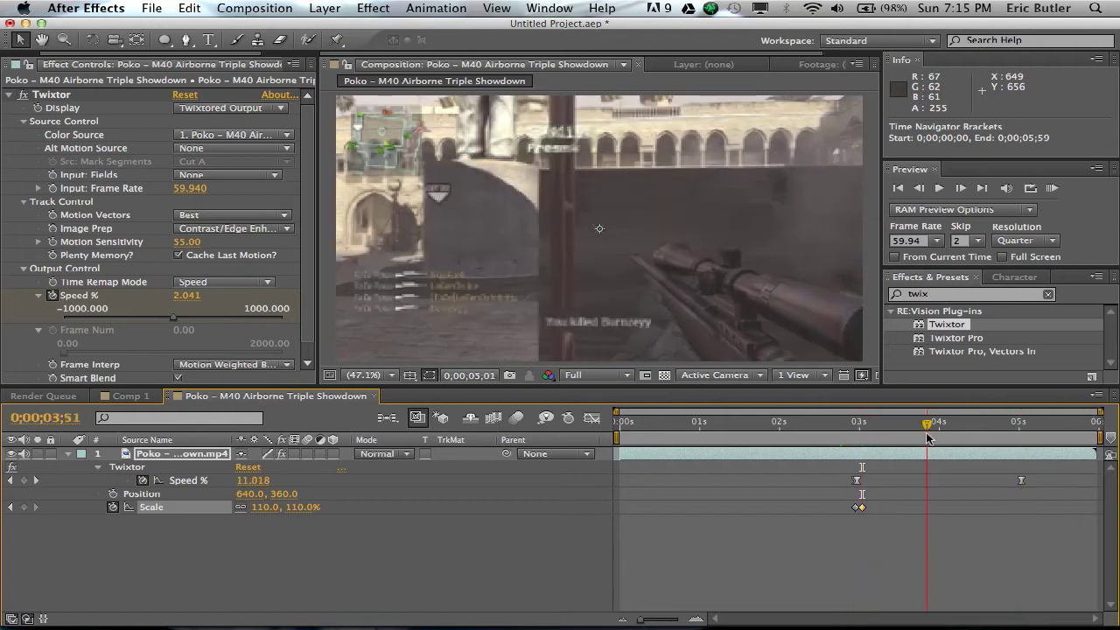
left_click_drag(1022, 426, 1096, 424)
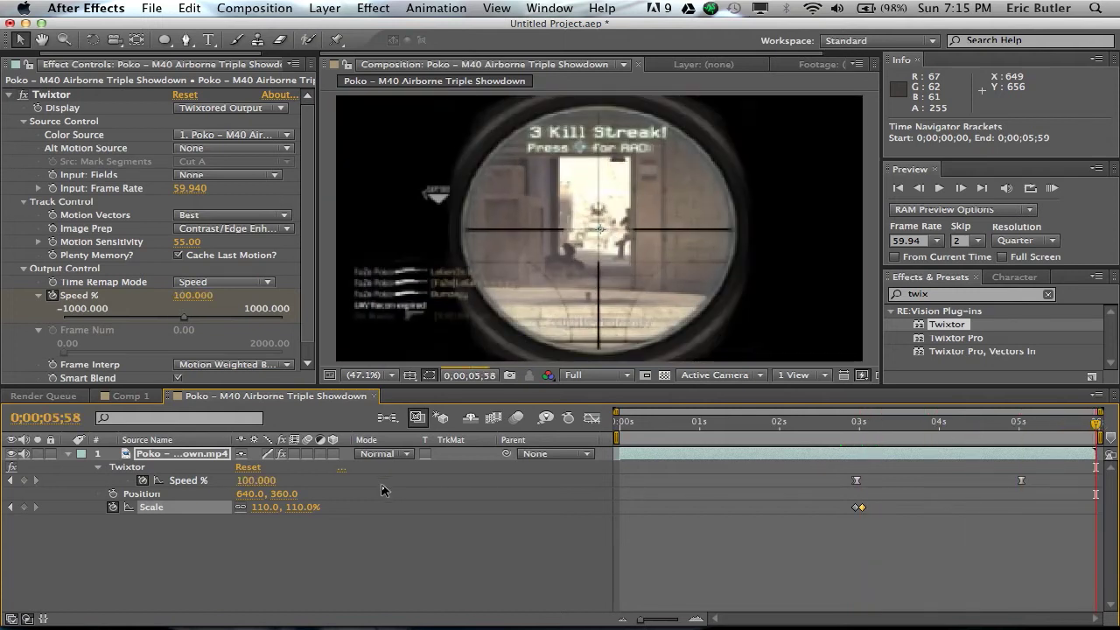
left_click(262, 507)
type("100")
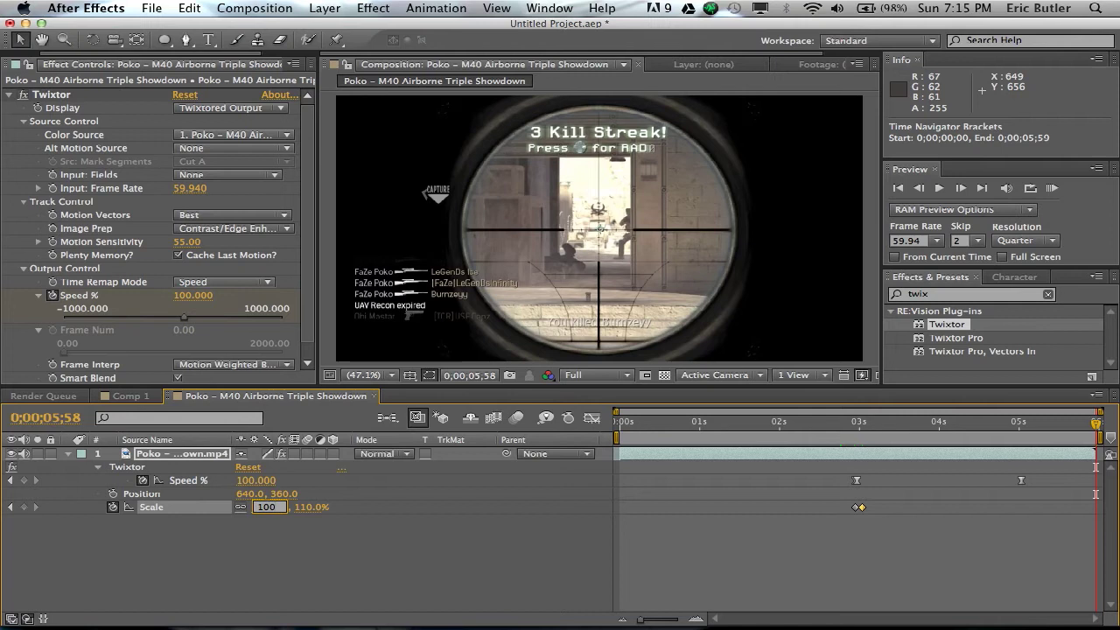
key("Return")
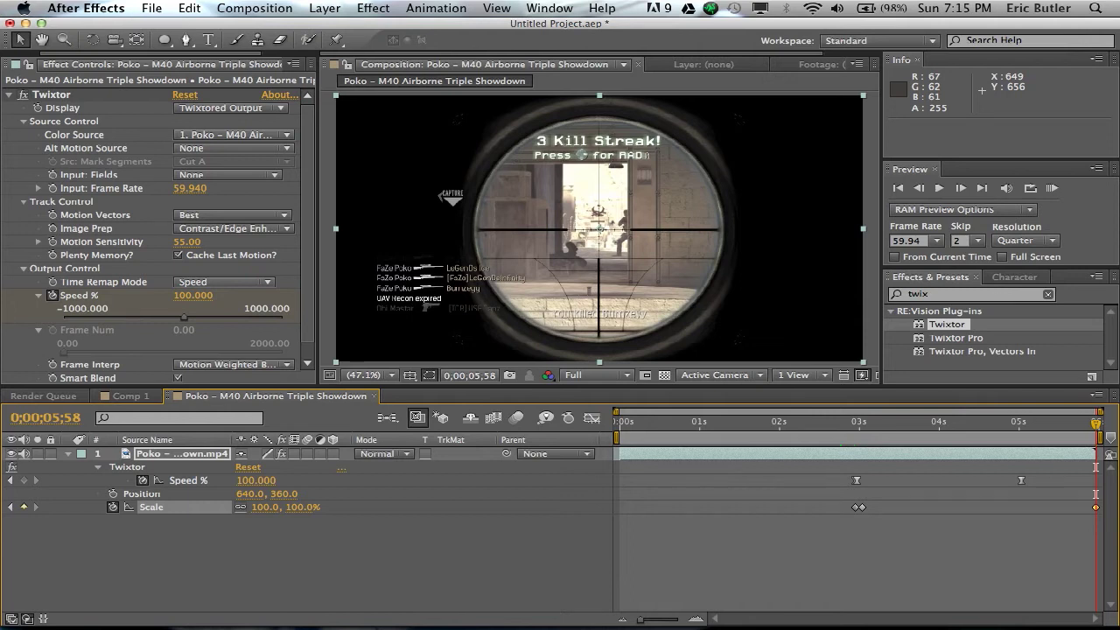
- Scrub through the clip to review the scale animation, and return to 0;00;03;02
left_click(526, 564)
left_click_drag(838, 421, 1038, 419)
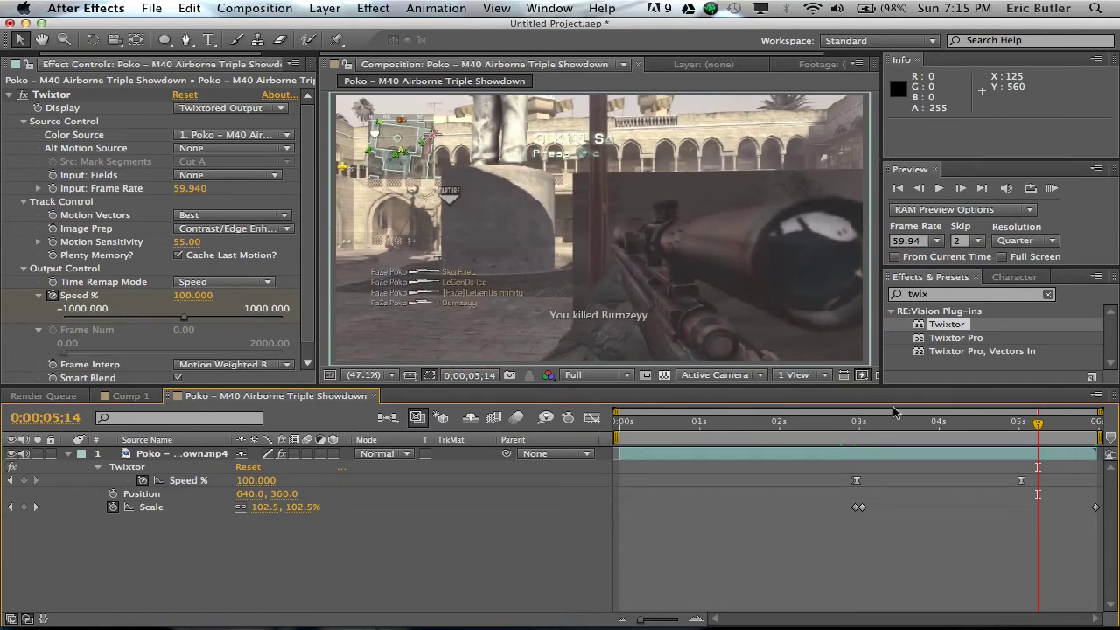
left_click(855, 431)
left_click_drag(856, 433, 862, 435)
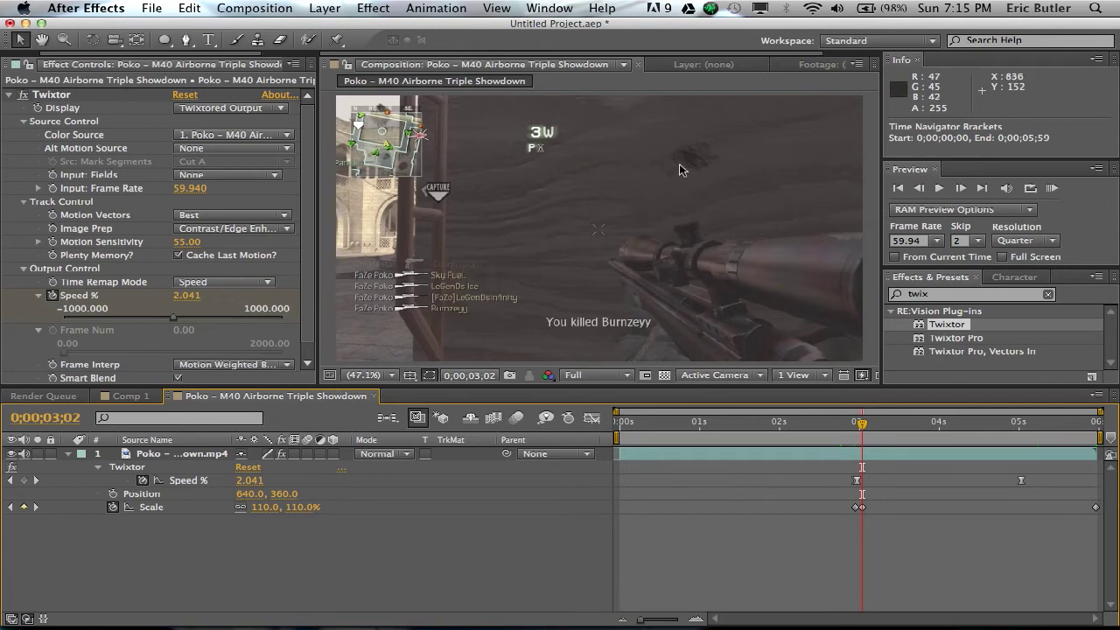
- Enable an expression on the clip's Position and enter the partial text wiggle(3, in it
left_click(112, 495, "alt")
type("wiggle(3,")
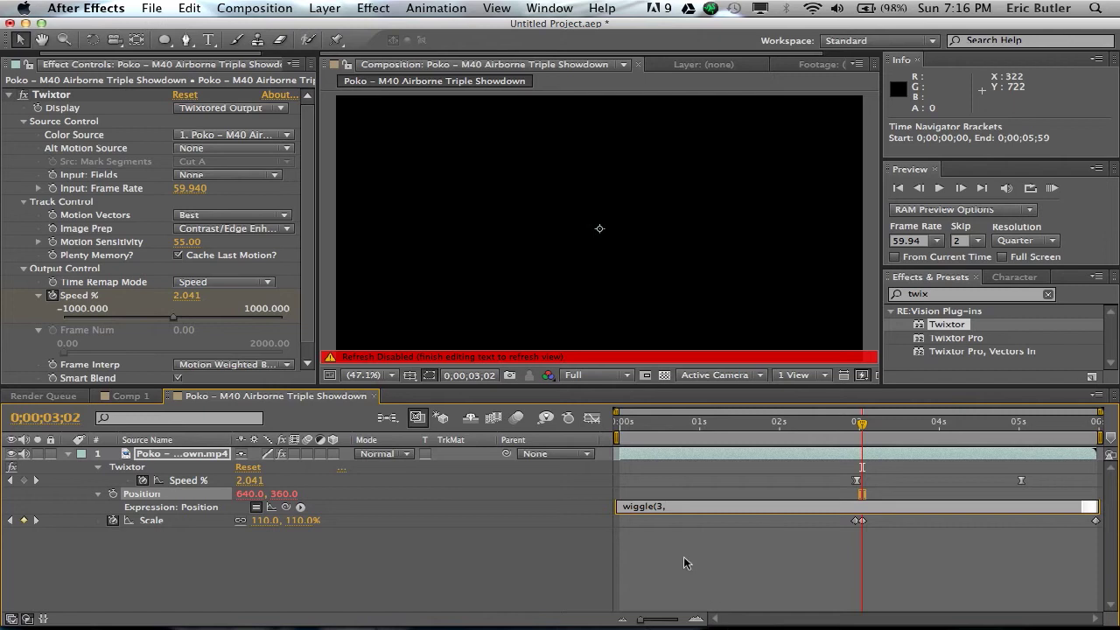
left_click(514, 576)
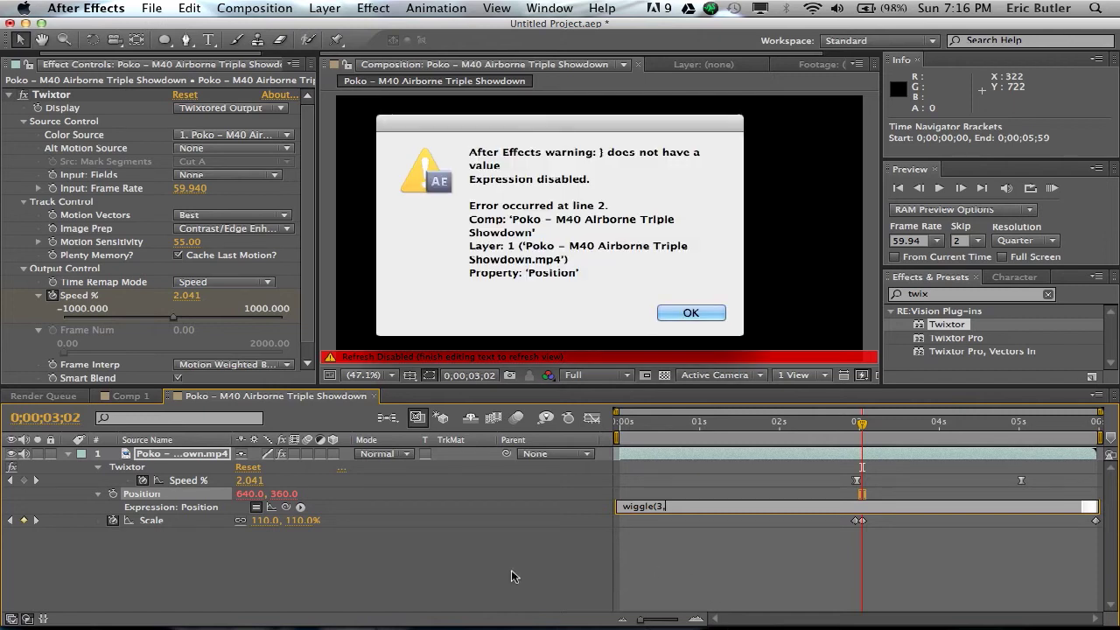
left_click(685, 315)
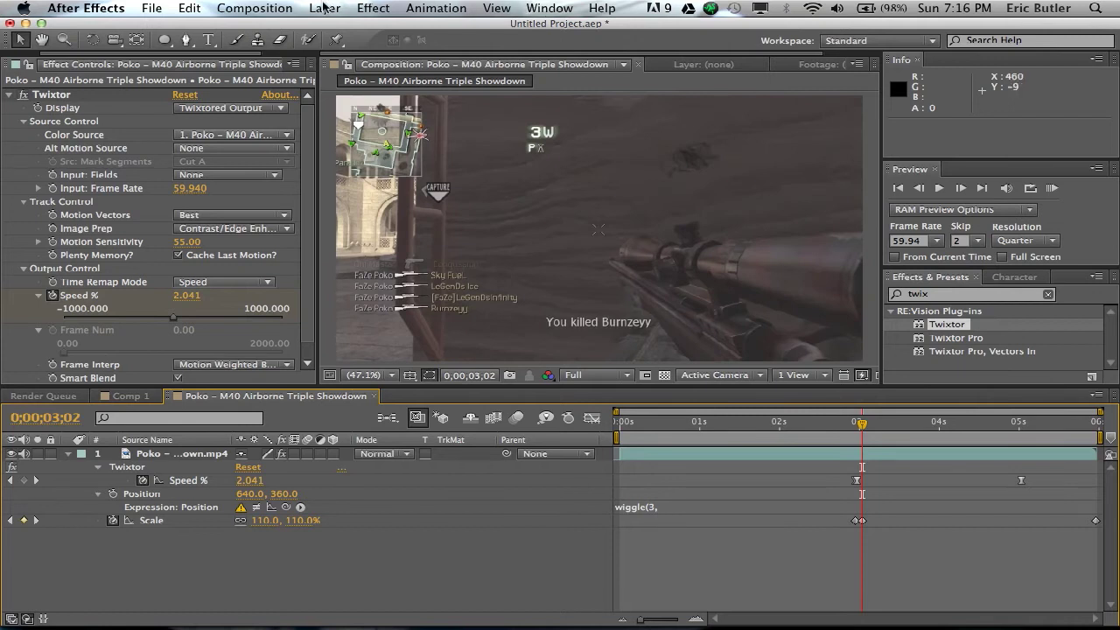
- Create a new null object layer and apply the Slider Control effect to it
left_click(324, 7)
mouse_move(333, 26)
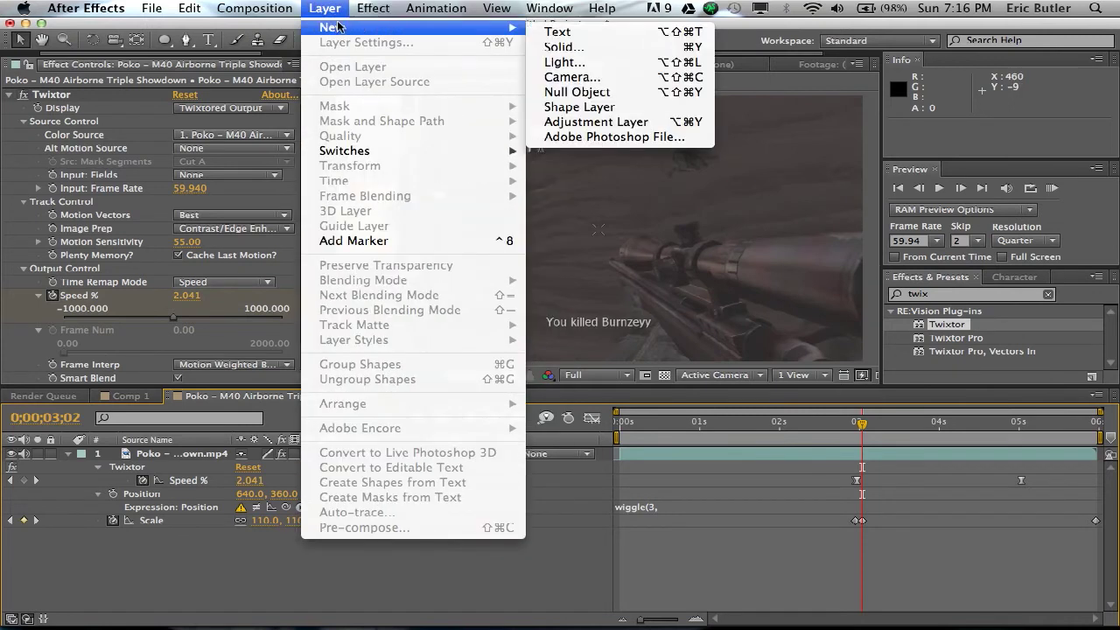
left_click(577, 92)
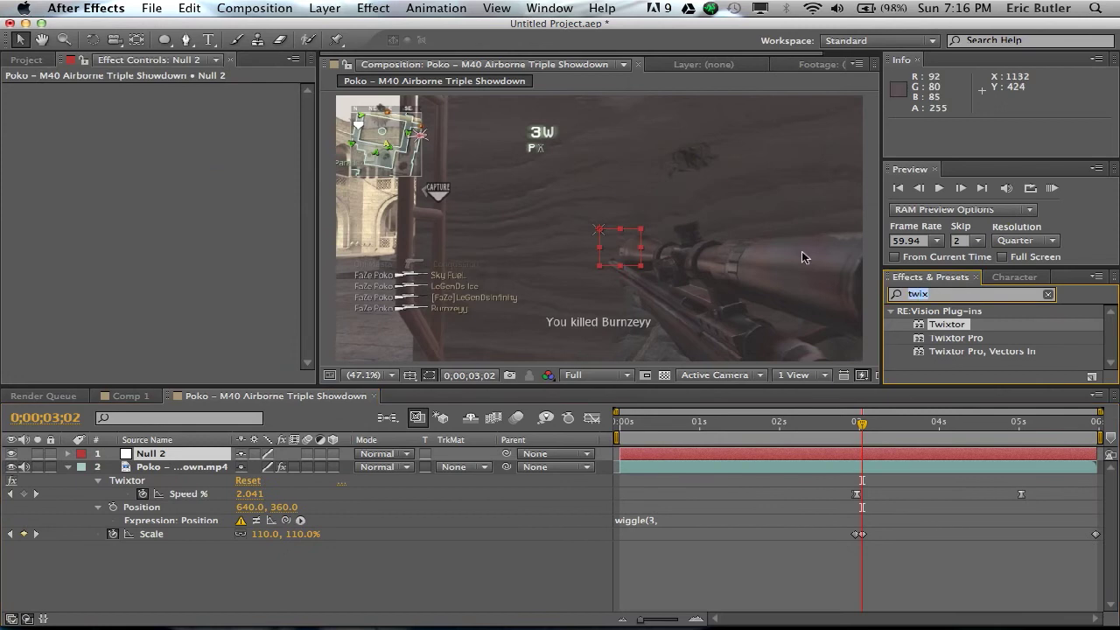
type("slider")
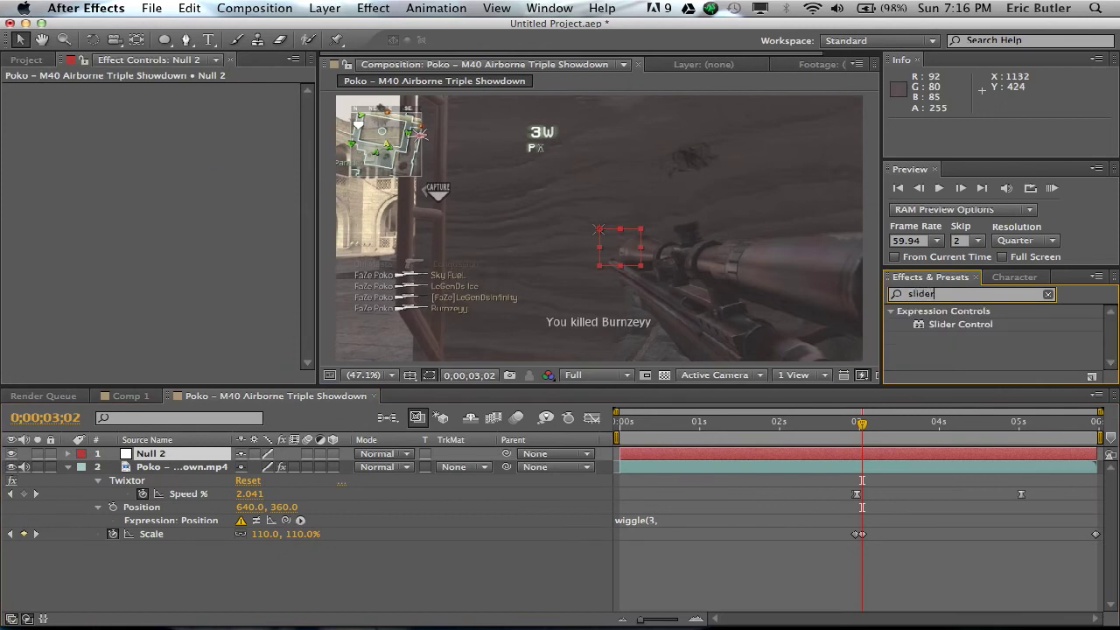
left_click(970, 326)
left_click_drag(970, 325, 215, 461)
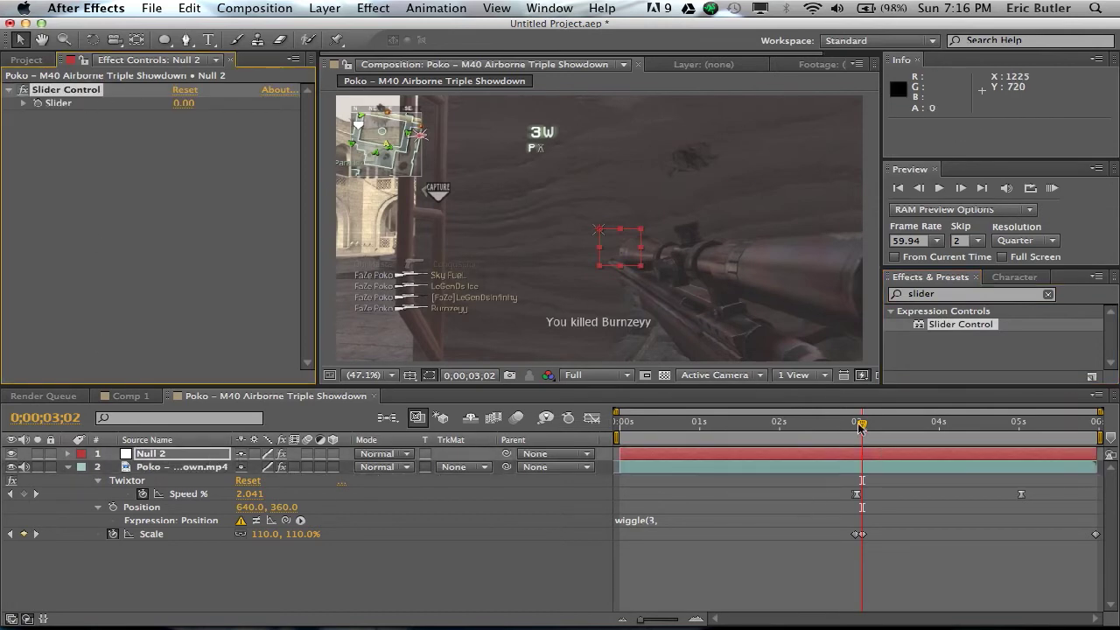
- Add a keyframe for the null's Slider at 0;00;02;57, in line with the first Scale keyframe
left_click_drag(858, 427, 854, 426)
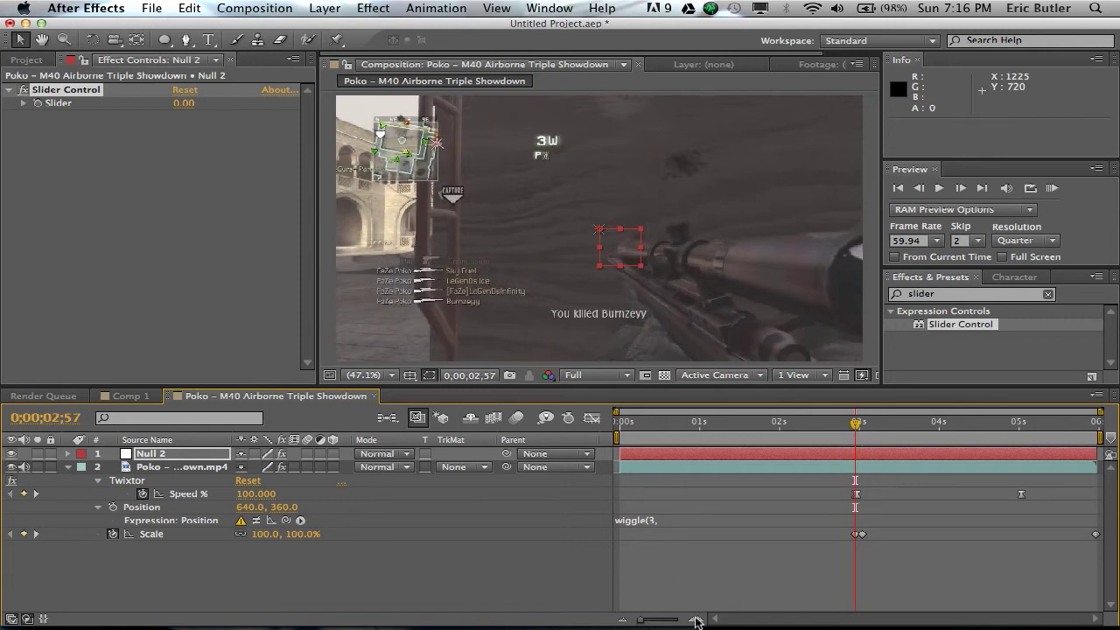
left_click(696, 620)
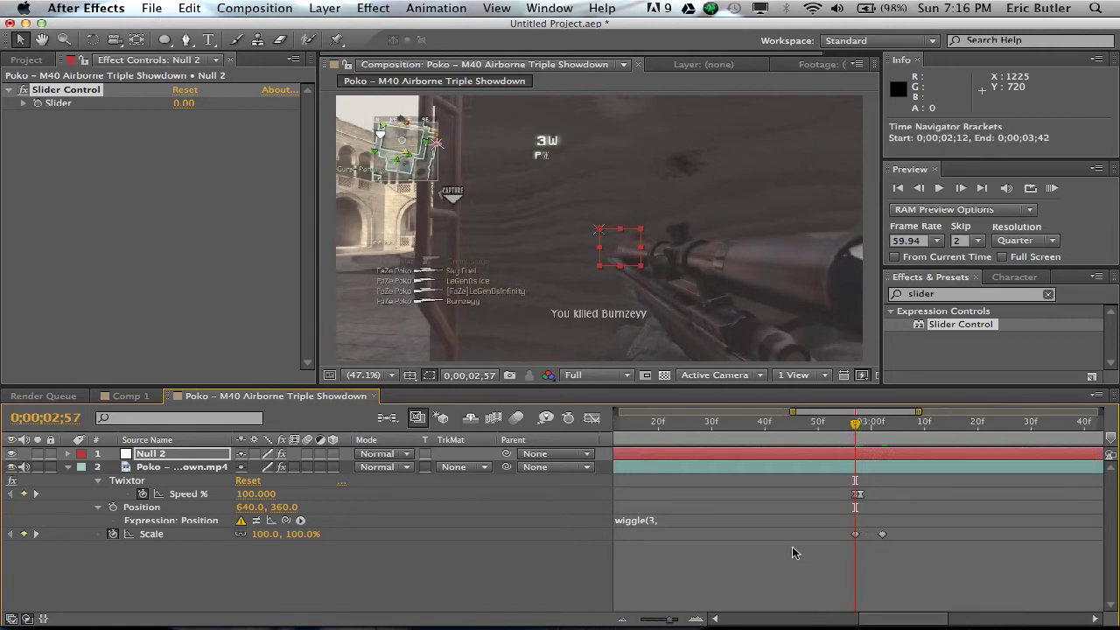
left_click(39, 107)
- Reveal the null's keyframed Slider property and set it to 7 at 0;00;03;02
left_click(882, 433)
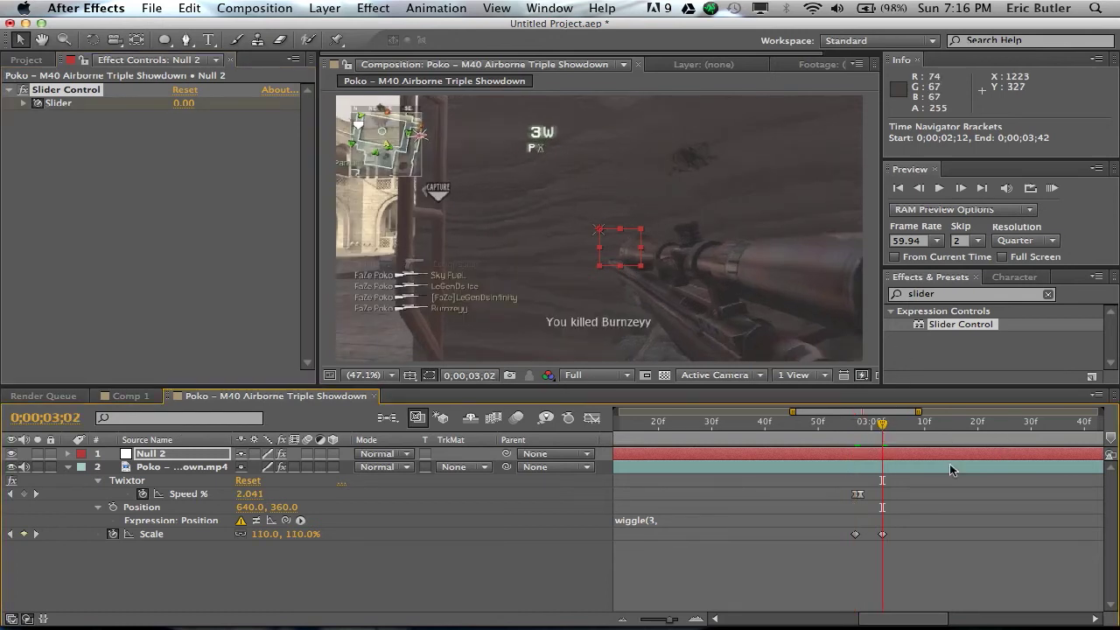
key("u")
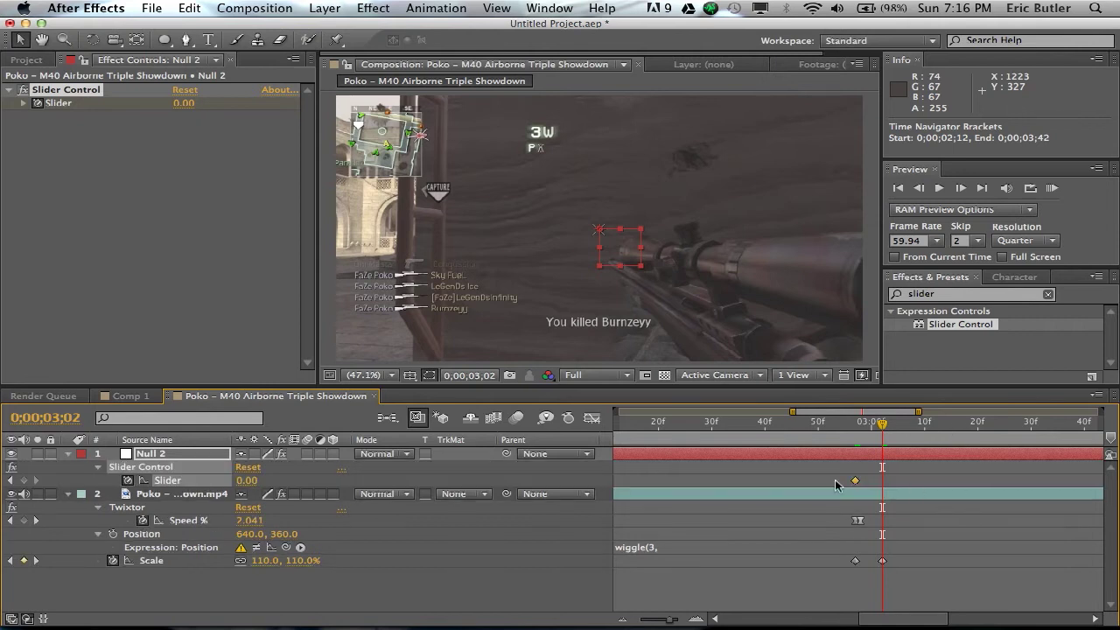
left_click(184, 103)
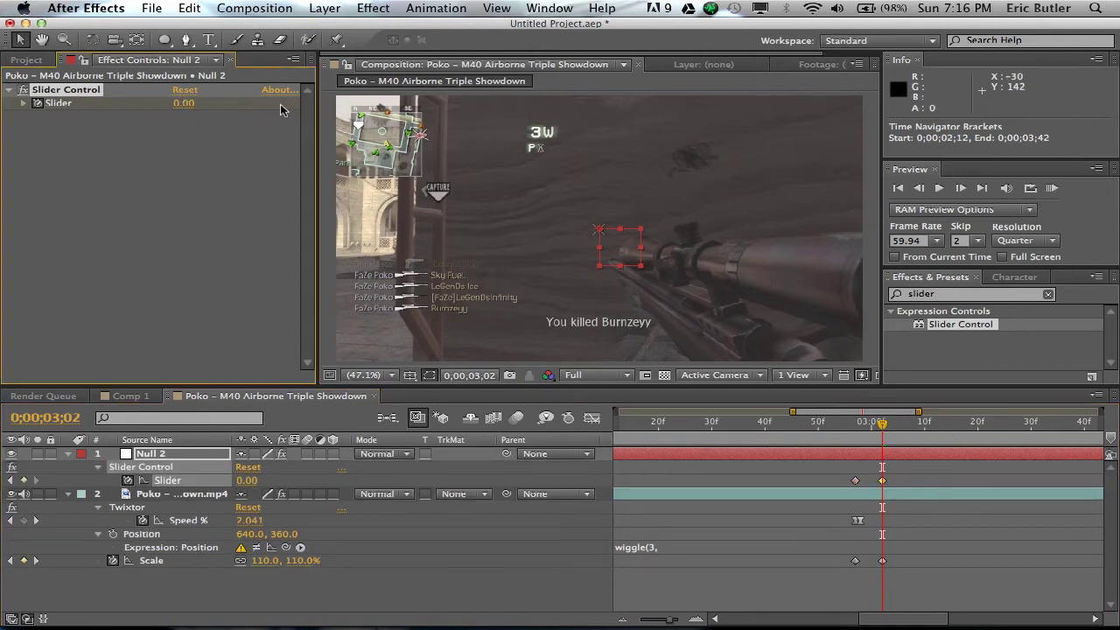
type("100")
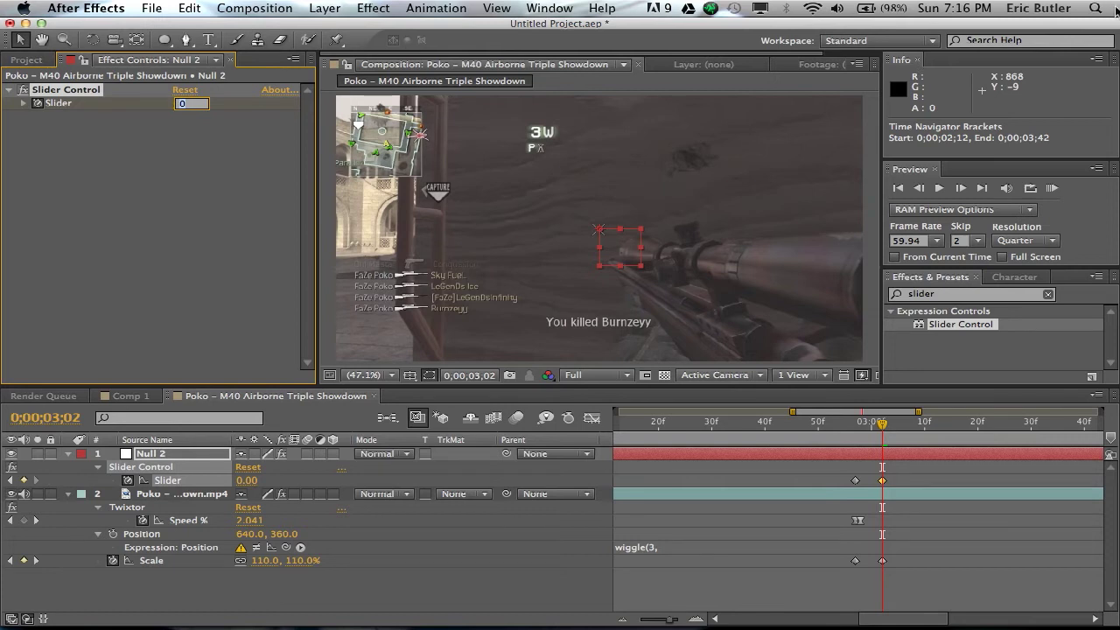
type("7")
key("Return")
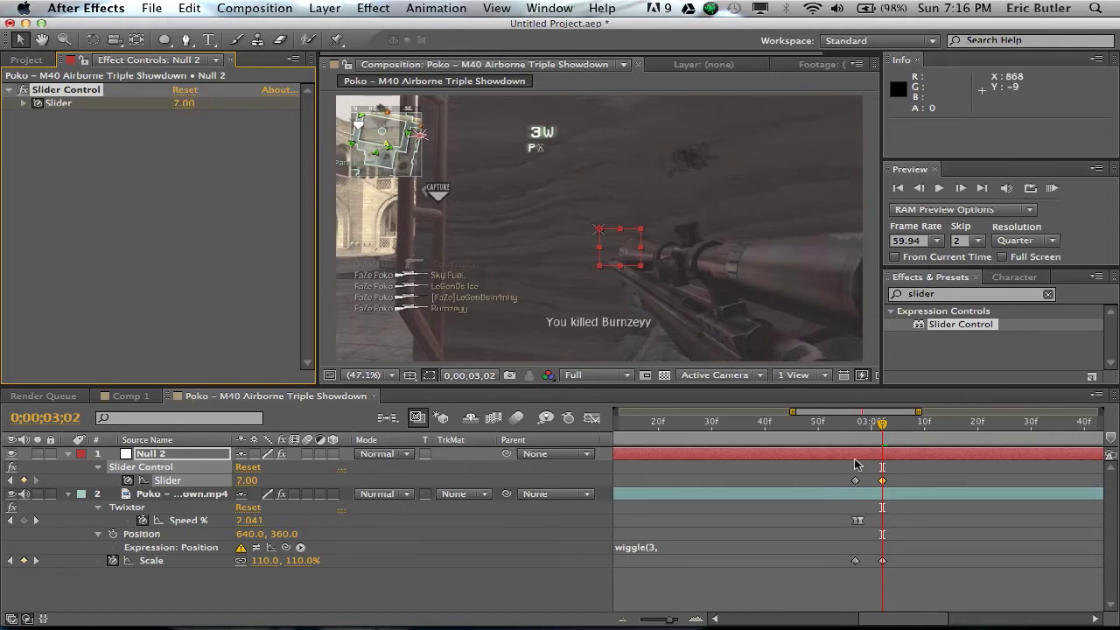
- Set the null's Slider to 0 at 0;00;05;02, on the clip's last Speed keyframe
left_click(641, 618)
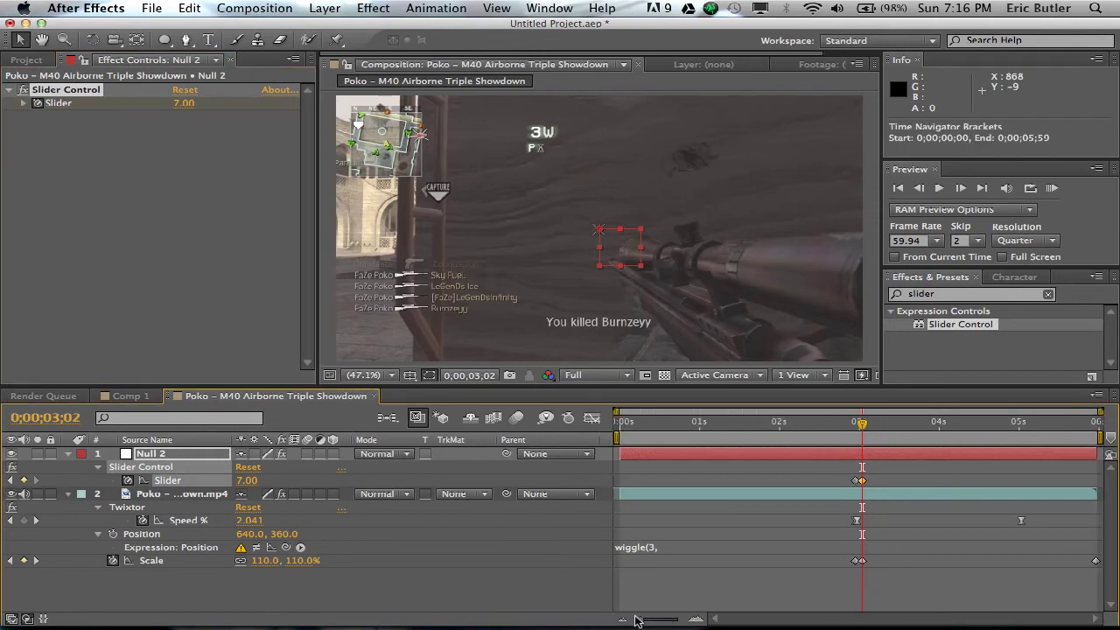
left_click(1020, 427)
left_click(1021, 428)
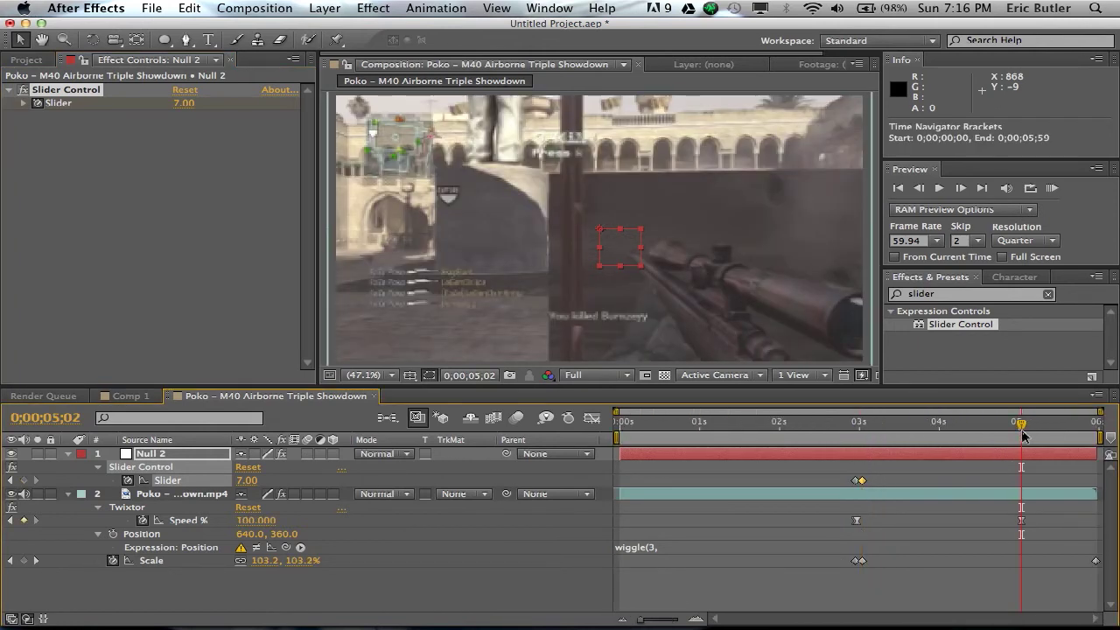
left_click(185, 105)
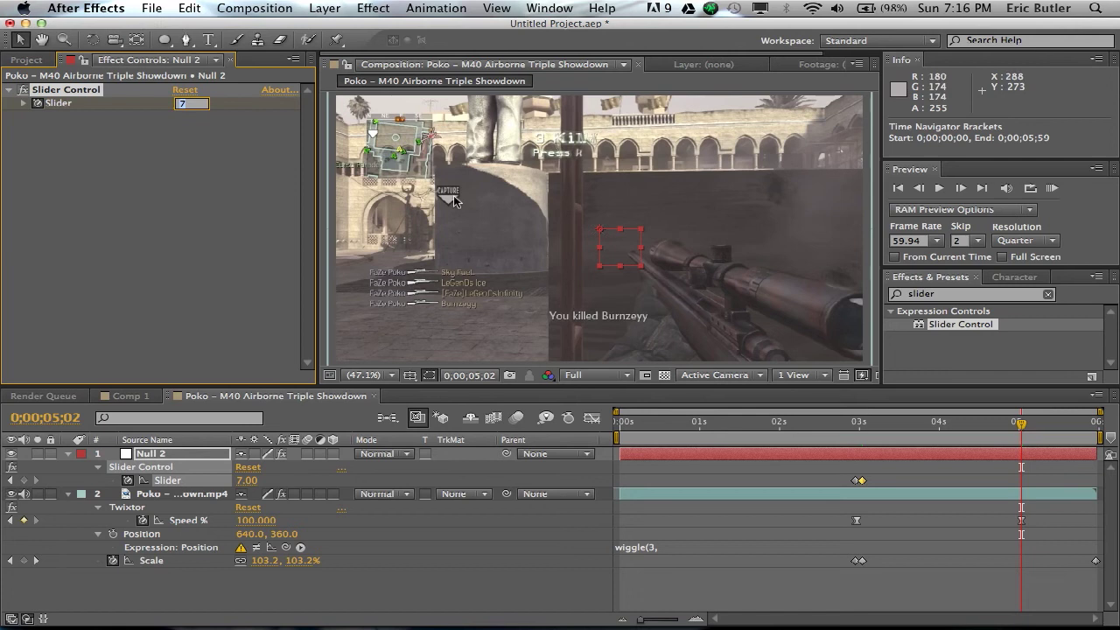
type("0")
key("Return")
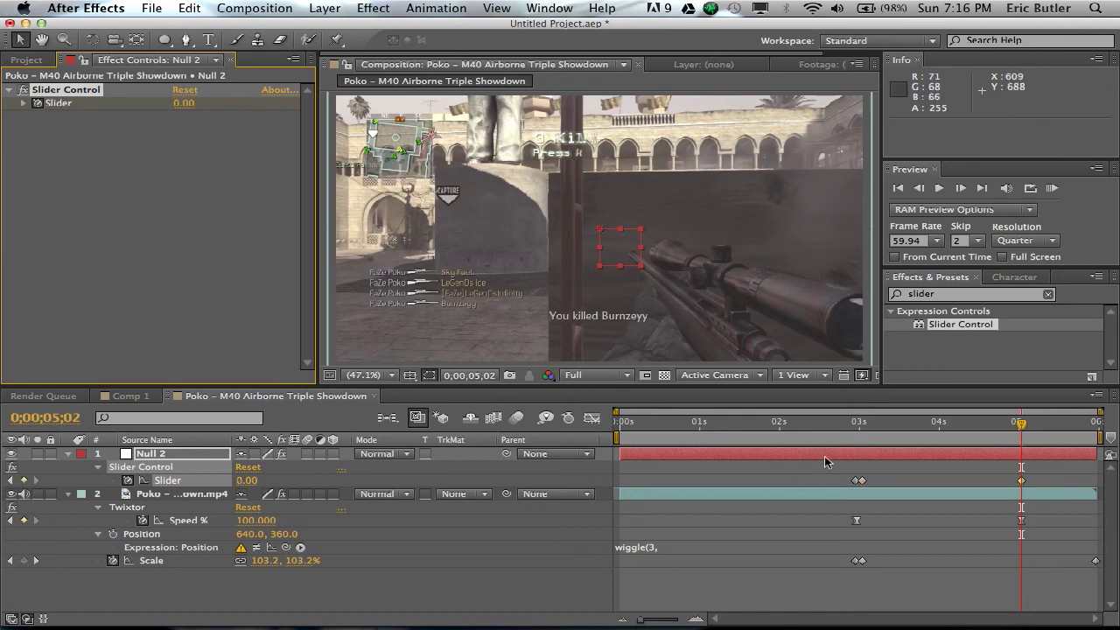
- Complete the clip's Position expression wiggle(3, by linking its second argument to Null 2's Slider and closing the parenthesis
left_click_drag(834, 437, 979, 435)
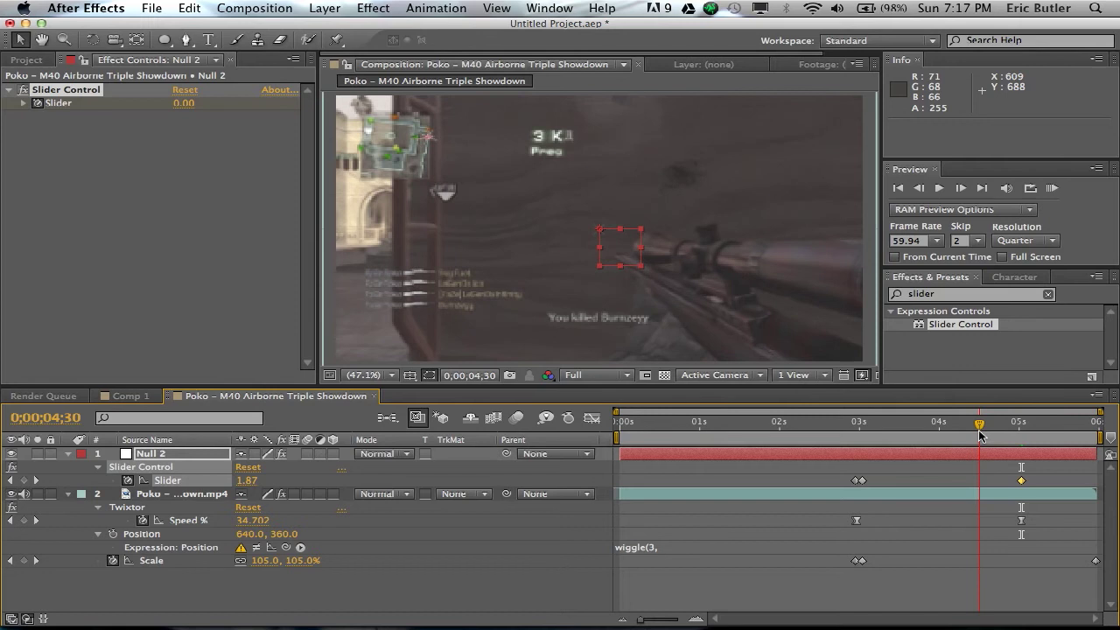
left_click(671, 550)
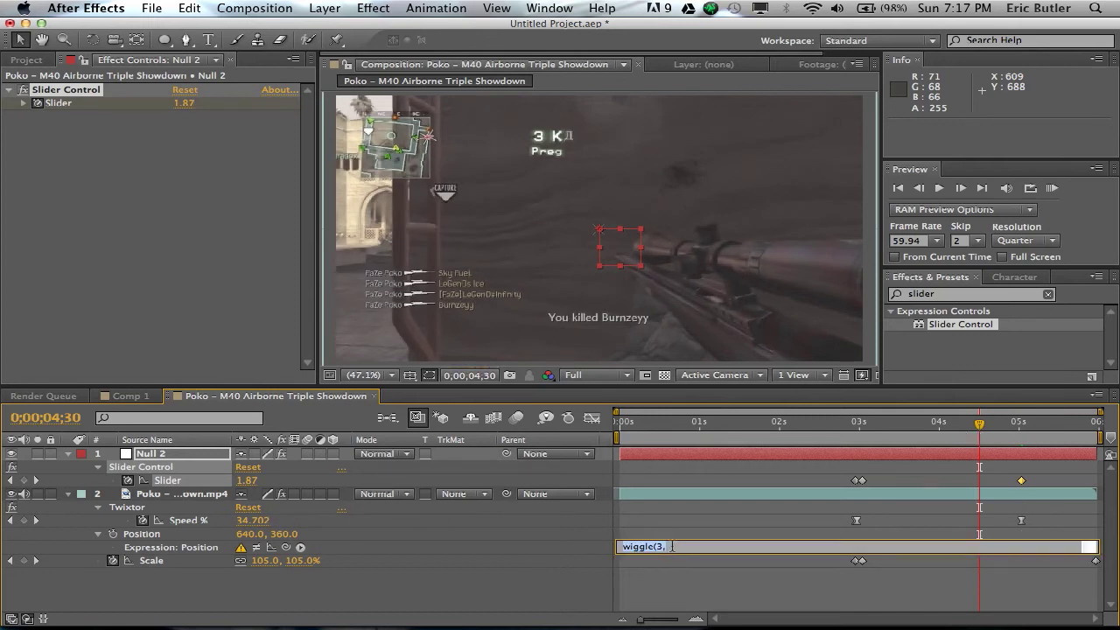
left_click(672, 547)
left_click_drag(285, 548, 200, 483)
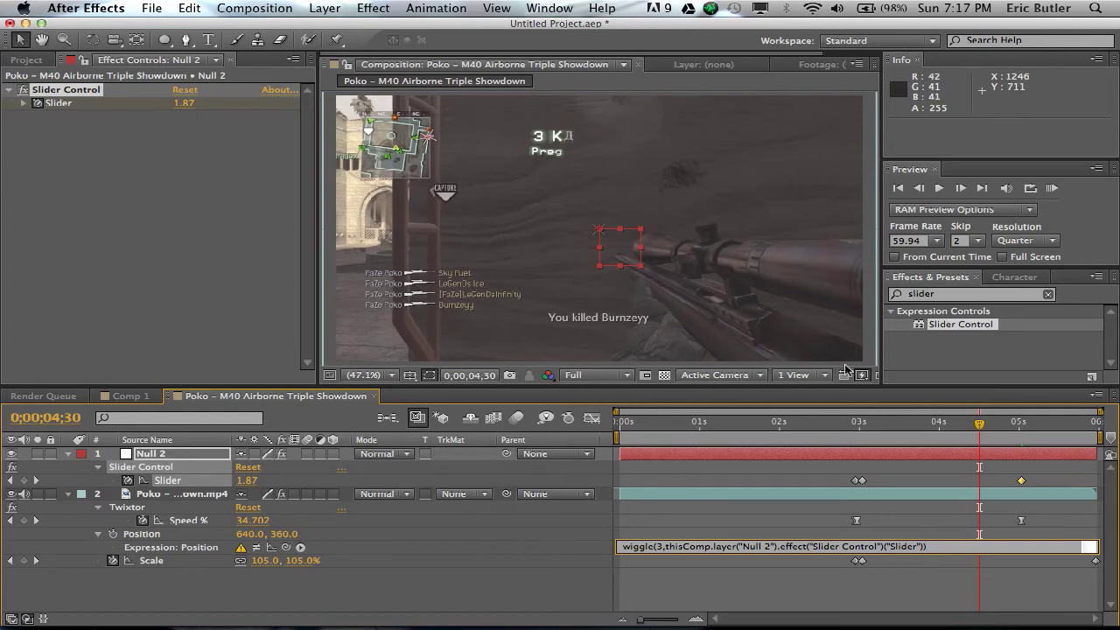
left_click(766, 521)
- Go to the first Scale keyframe at 0;00;02;57 and create a new adjustment layer
mouse_move(837, 442)
left_mouse_down()
mouse_move(937, 435)
mouse_move(855, 436)
left_mouse_up()
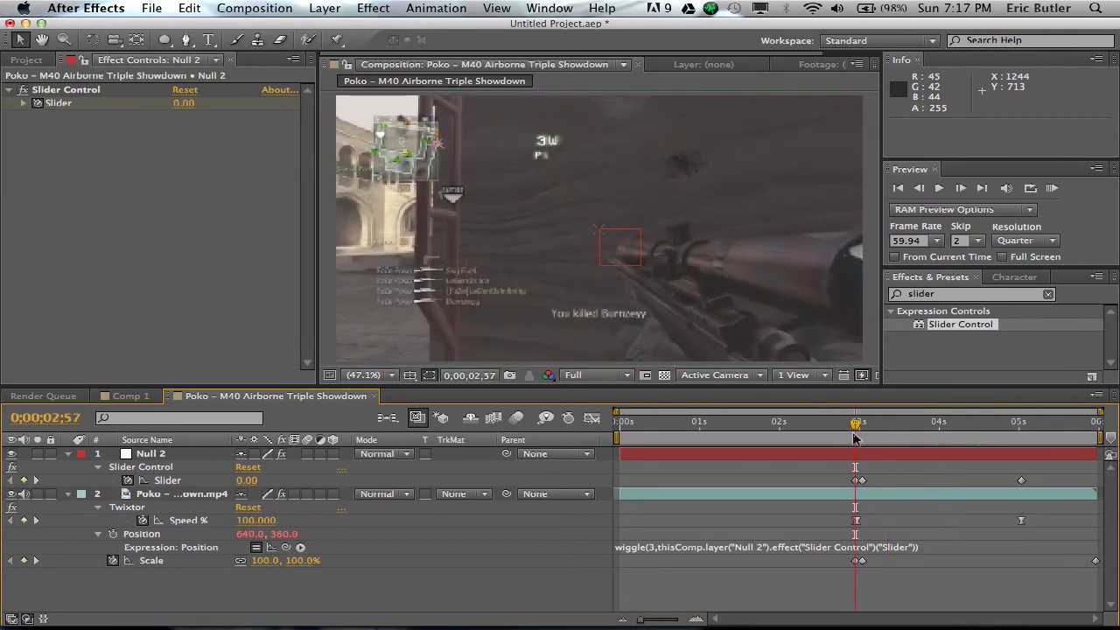
left_click(953, 298)
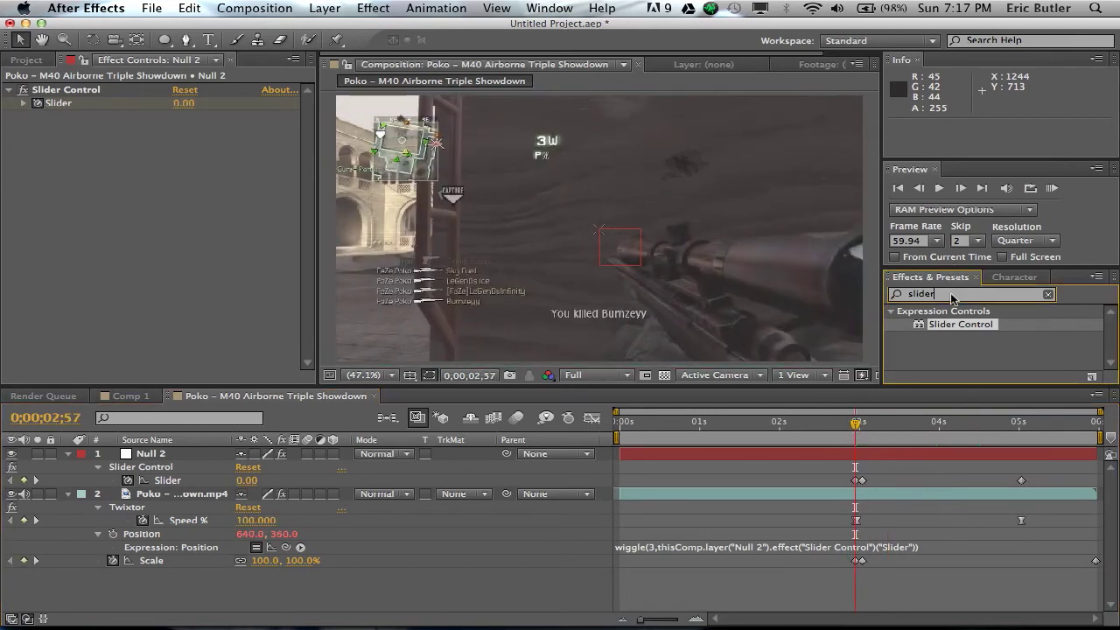
left_click(324, 8)
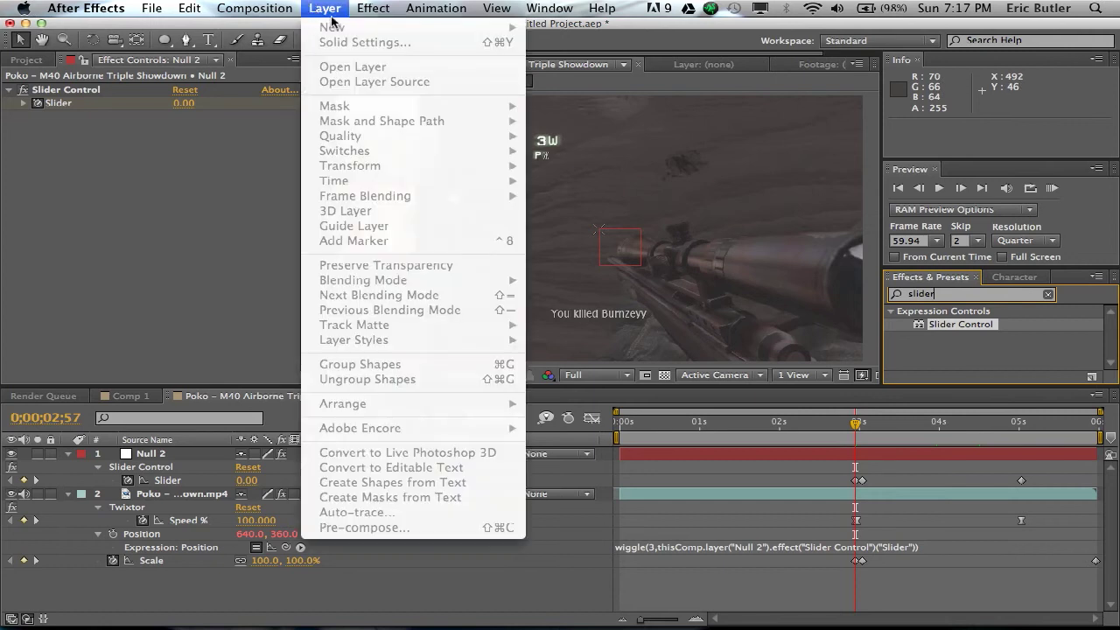
left_click(197, 277)
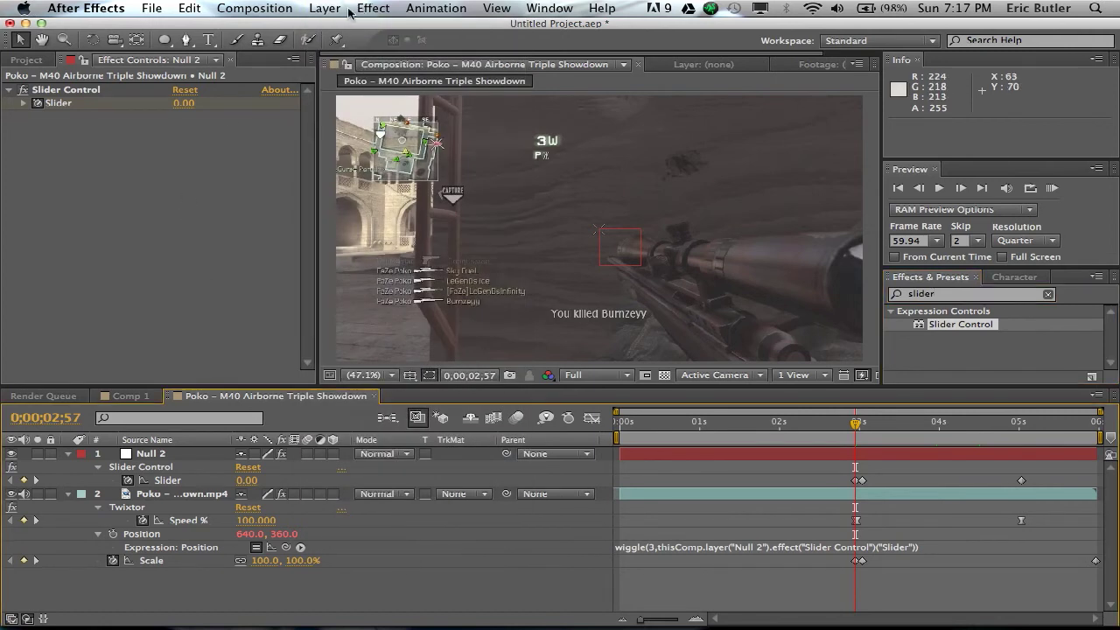
left_click(333, 11)
mouse_move(350, 28)
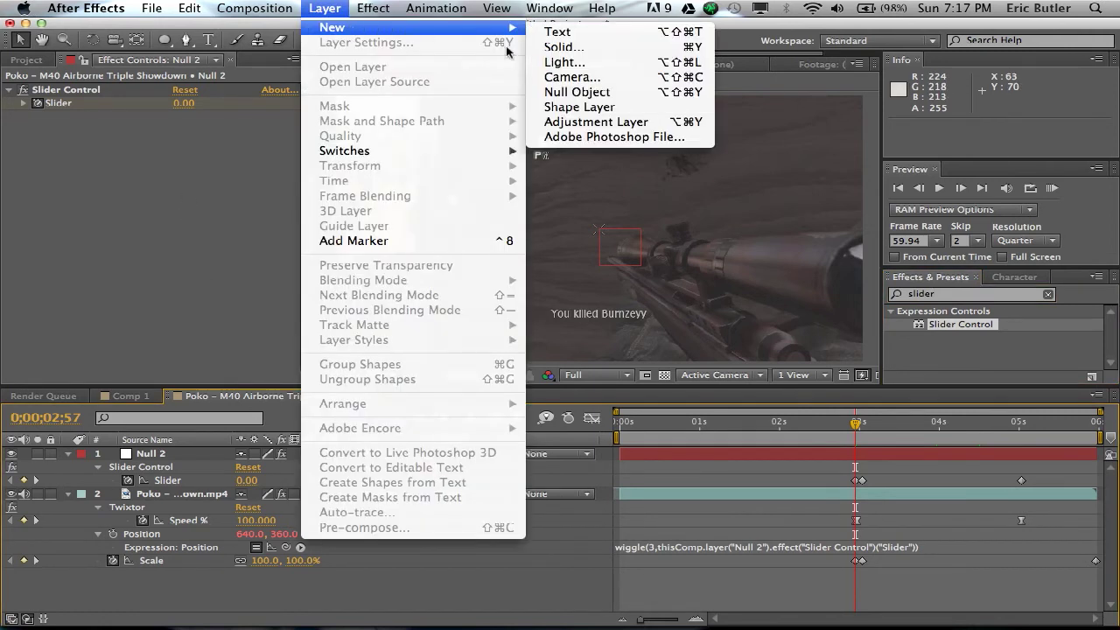
left_click(580, 119)
- Find the Fast Blur effect and apply it to the adjustment layer
left_click(984, 308)
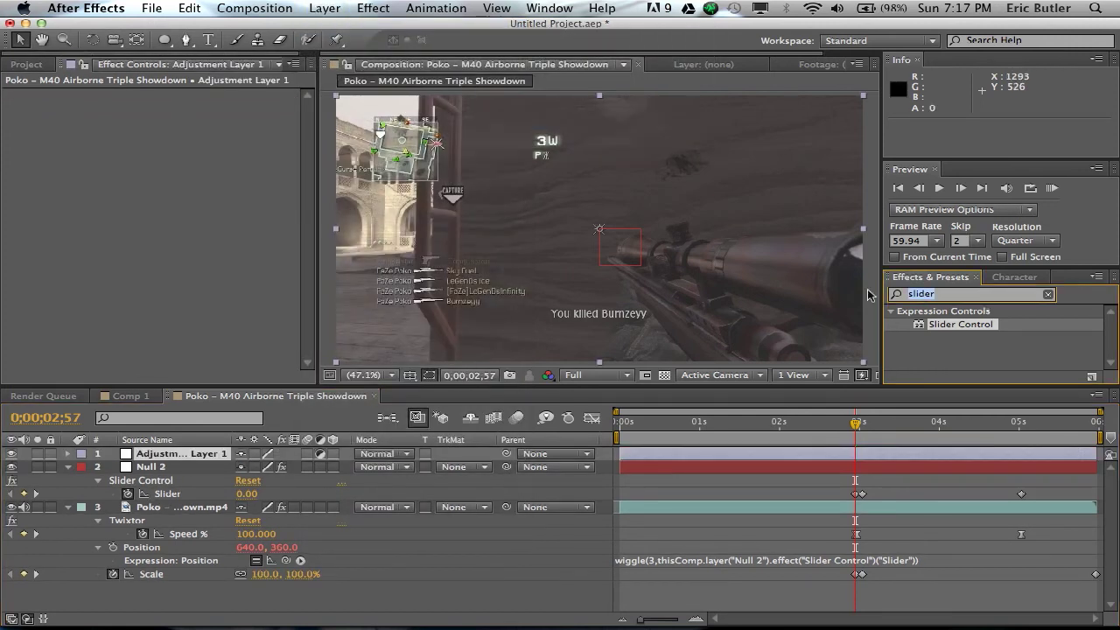
type("fast")
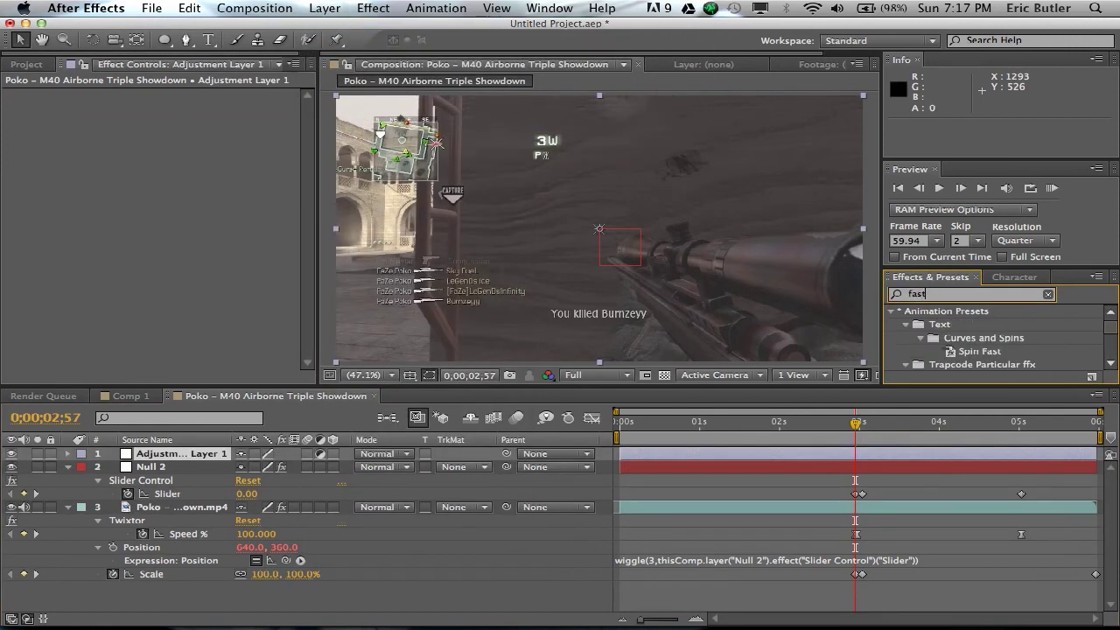
type(" blu")
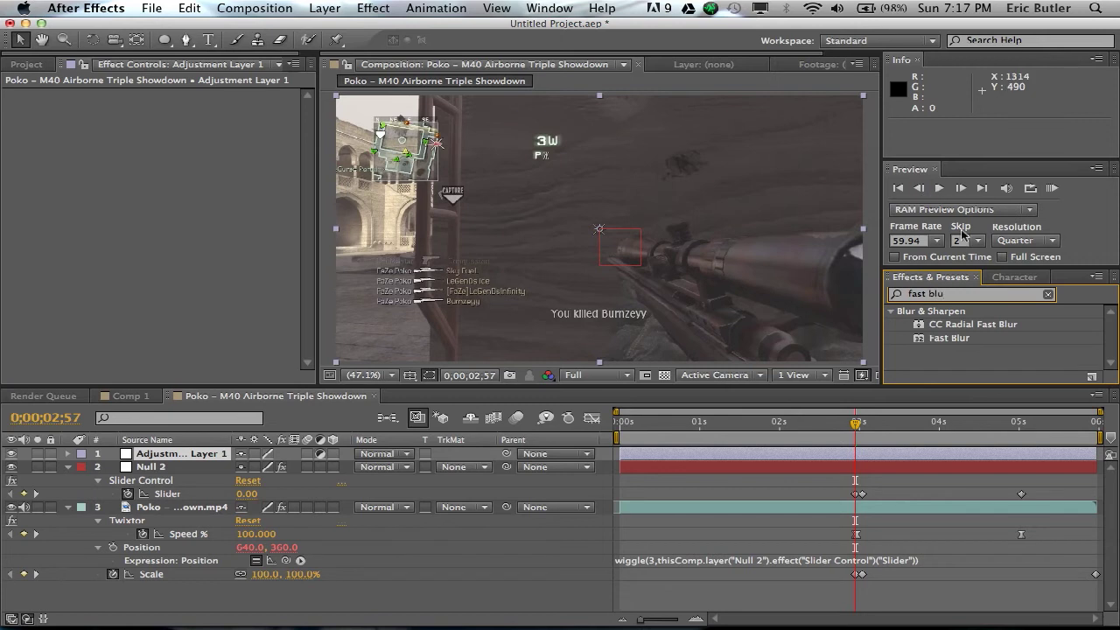
left_click_drag(953, 338, 169, 453)
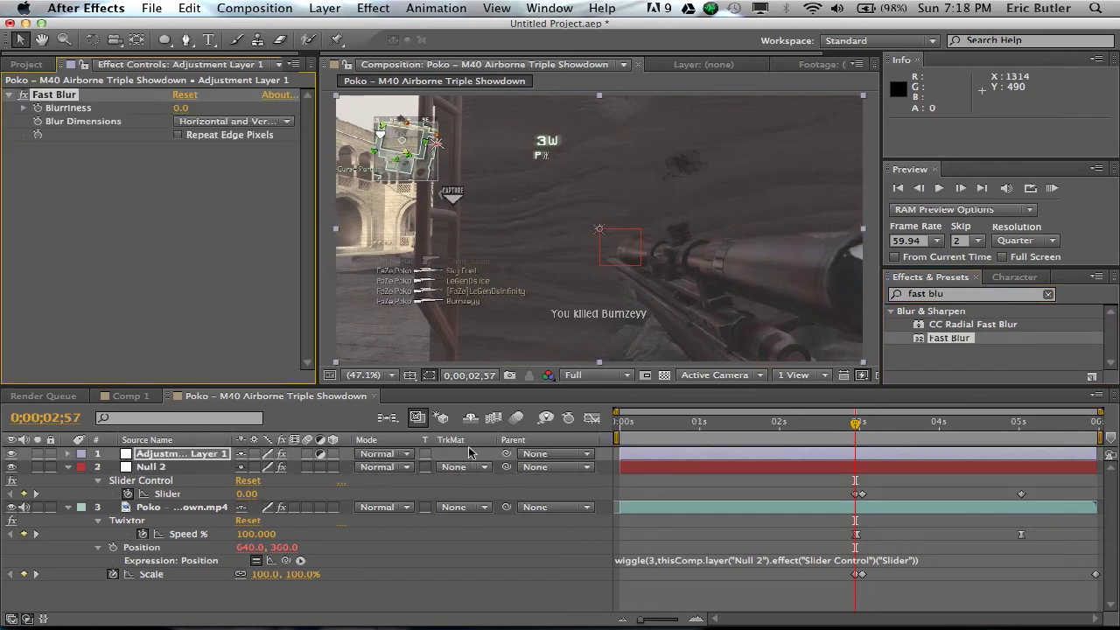
- Add a Blurriness keyframe at 0;00;02;57 on the adjustment layer's Fast Blur and enable Repeat Edge Pixels
left_click(696, 621)
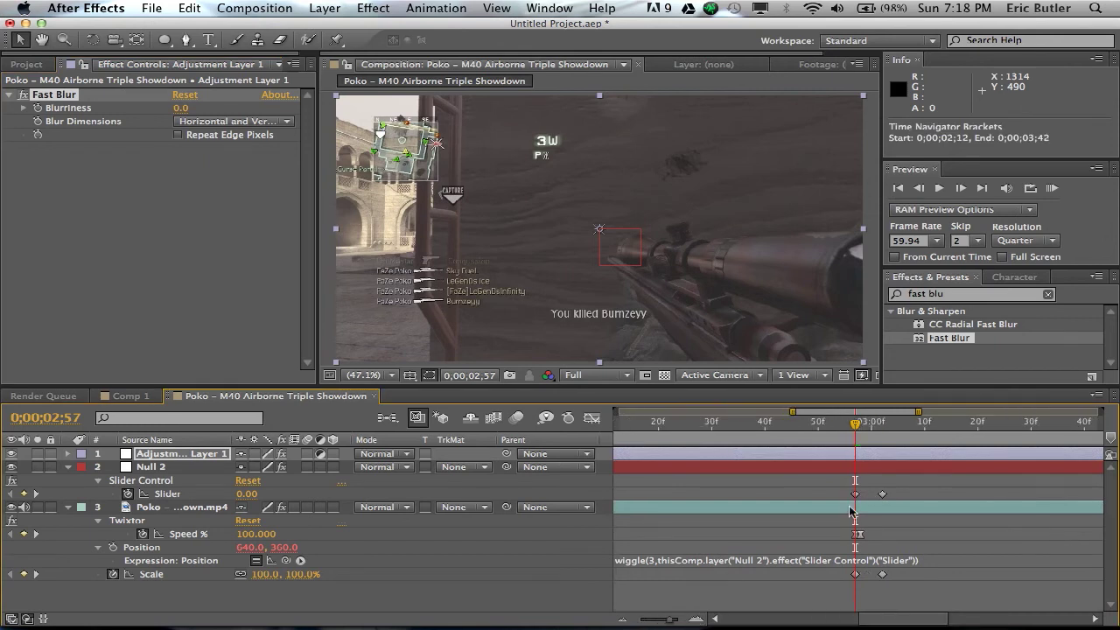
left_click(40, 112)
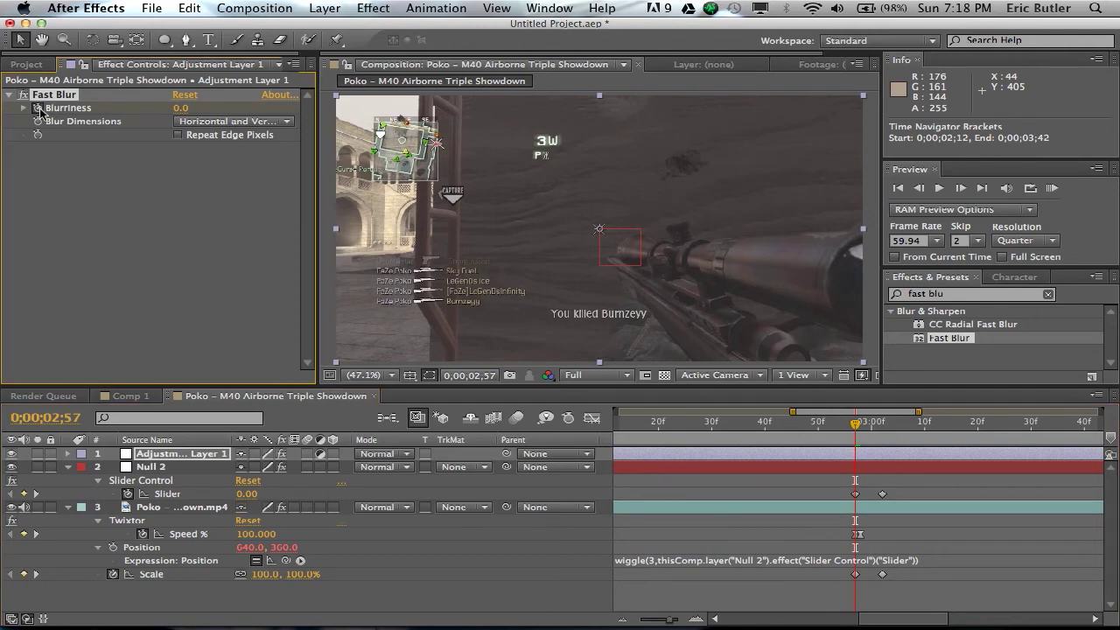
left_click(178, 144)
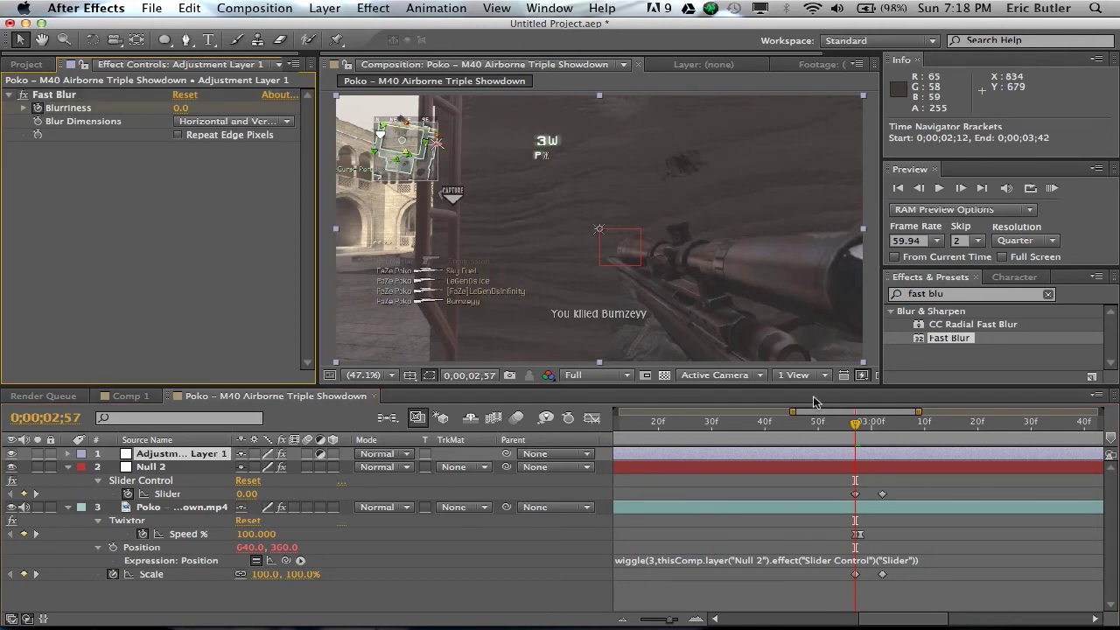
left_click(177, 138)
- Set the Fast Blur's Blurriness to 15 at 0;00;03;02, in line with the second Slider keyframe
left_click(881, 427)
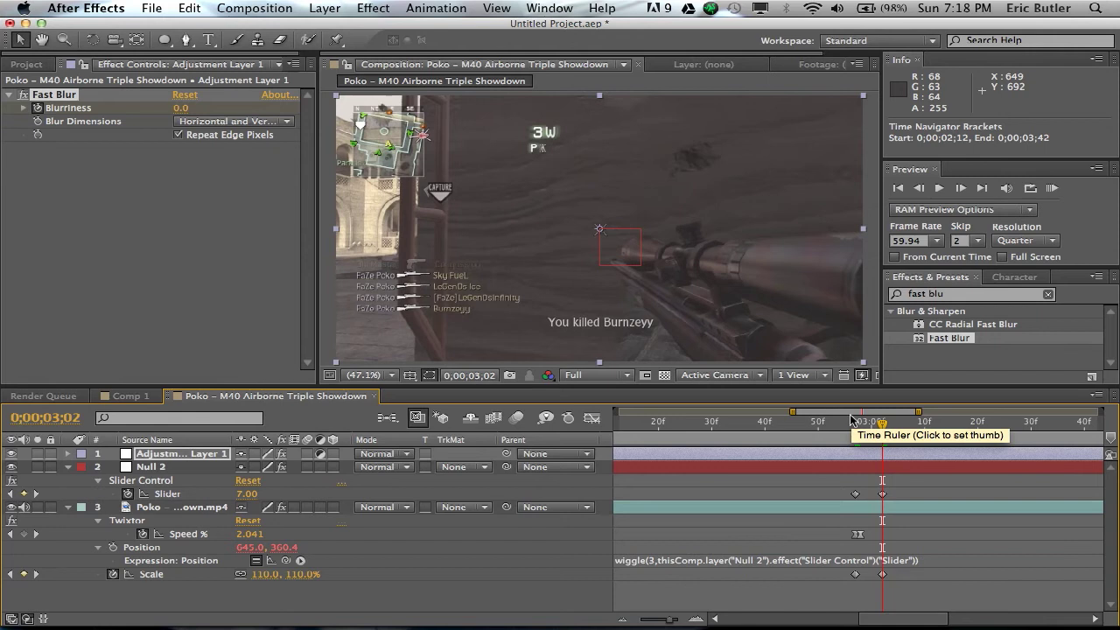
left_click(181, 107)
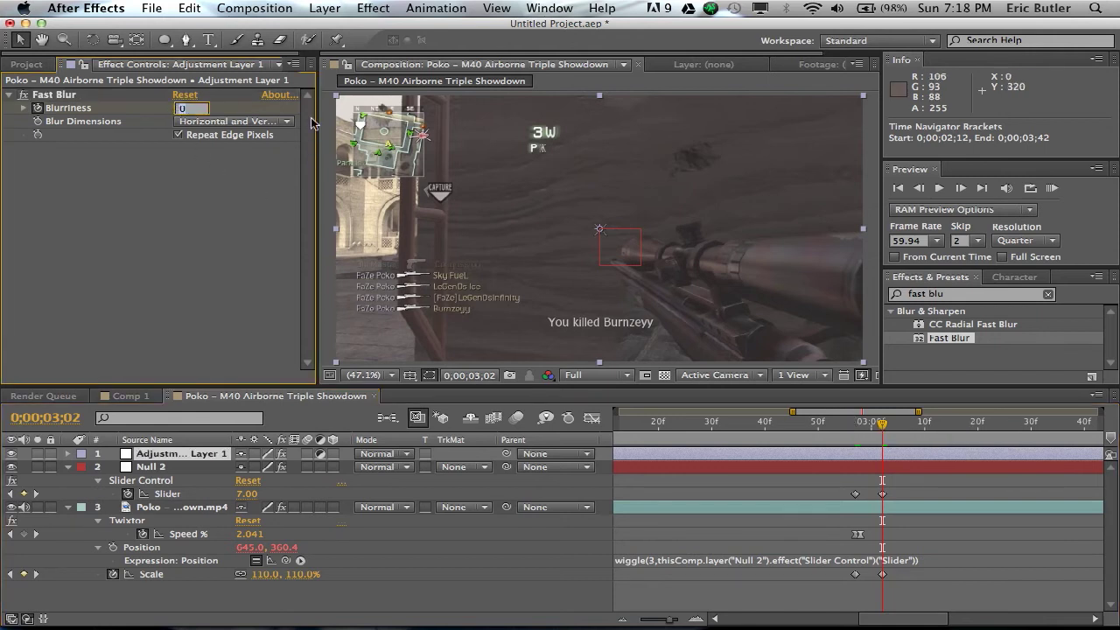
key("Return")
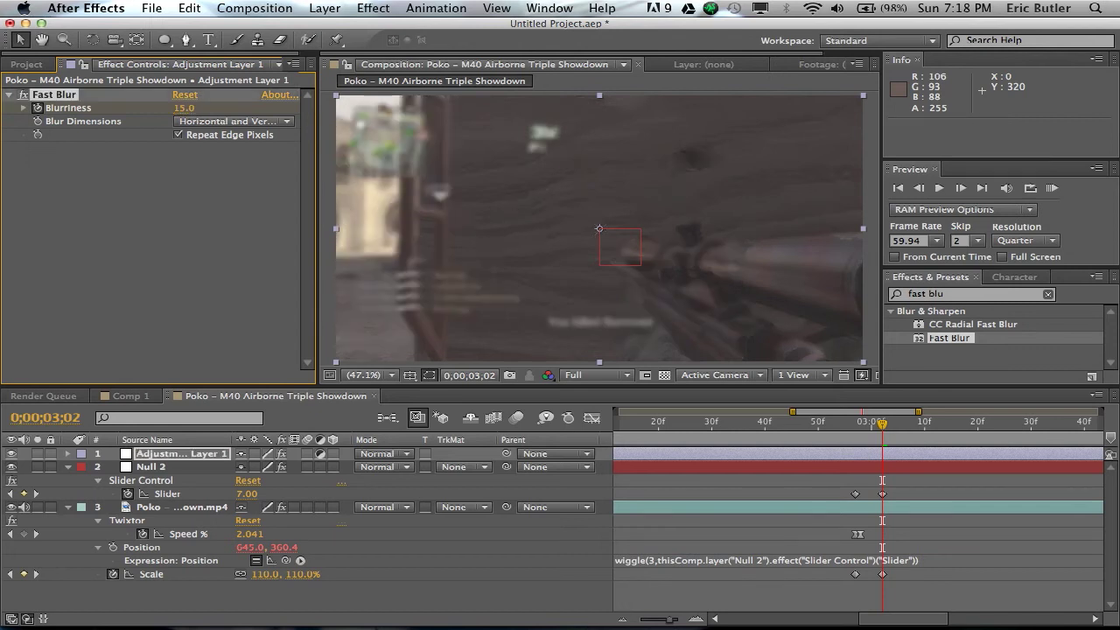
- Advance 30 frames to 0;00;03;32 and set the Fast Blur's Blurriness to 0
left_click(638, 623)
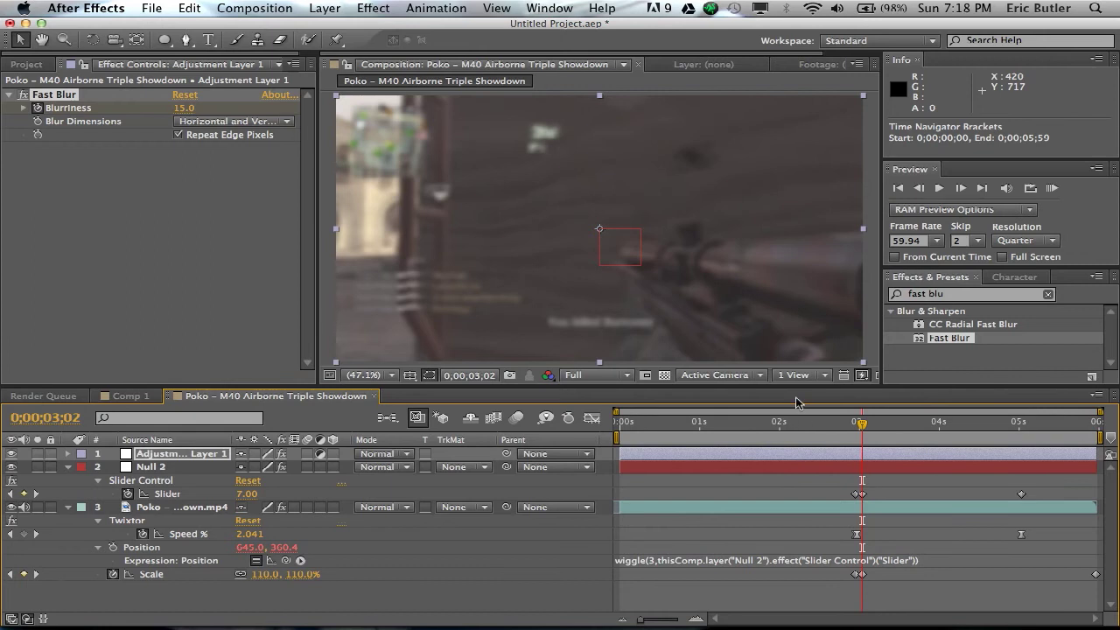
key("shift")
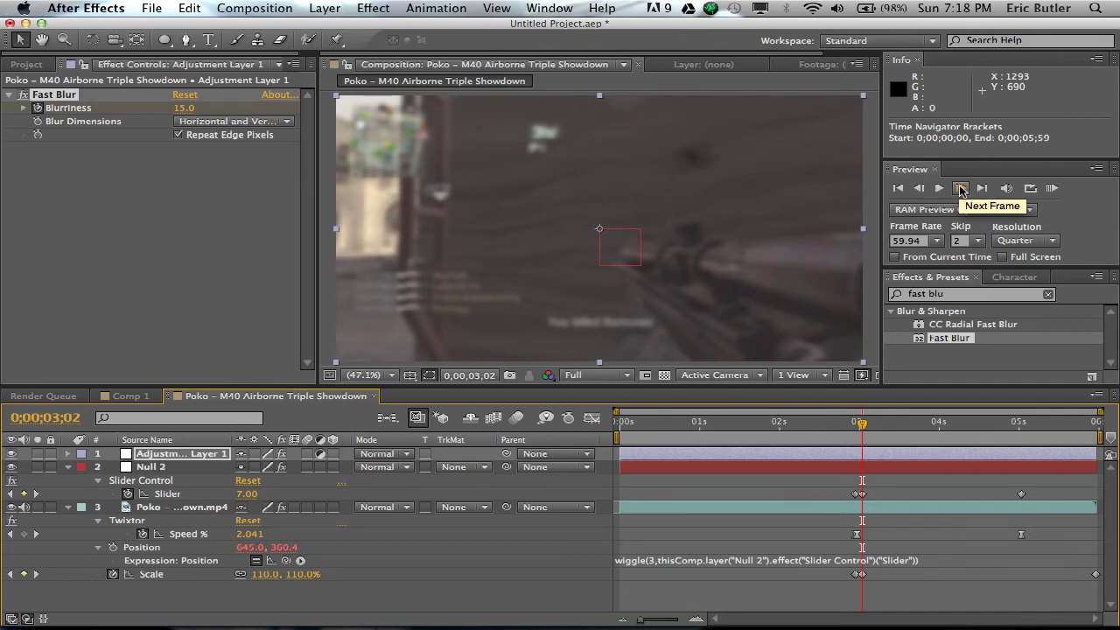
left_click(961, 190)
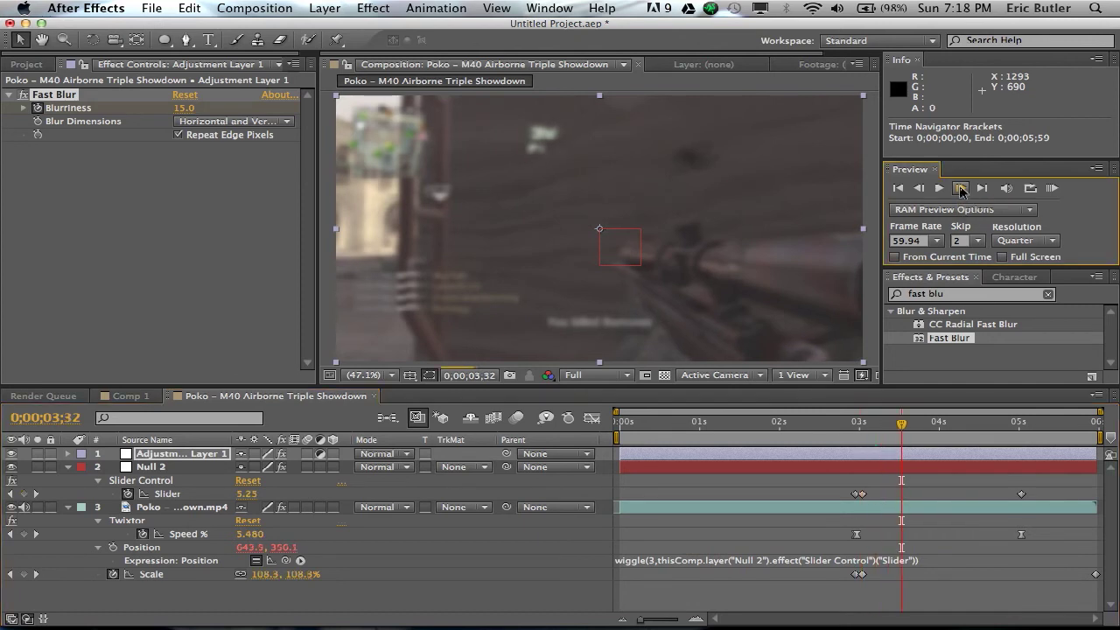
left_click(178, 108)
key("Return")
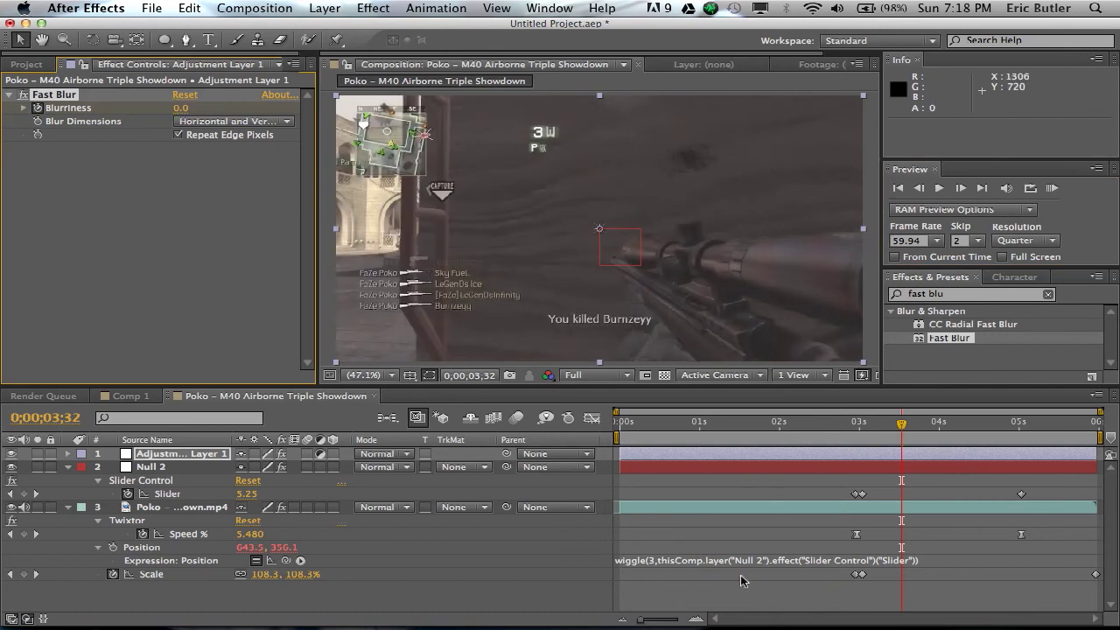
- Select all the Scale keyframes on the gameplay clip layer
left_click(620, 622)
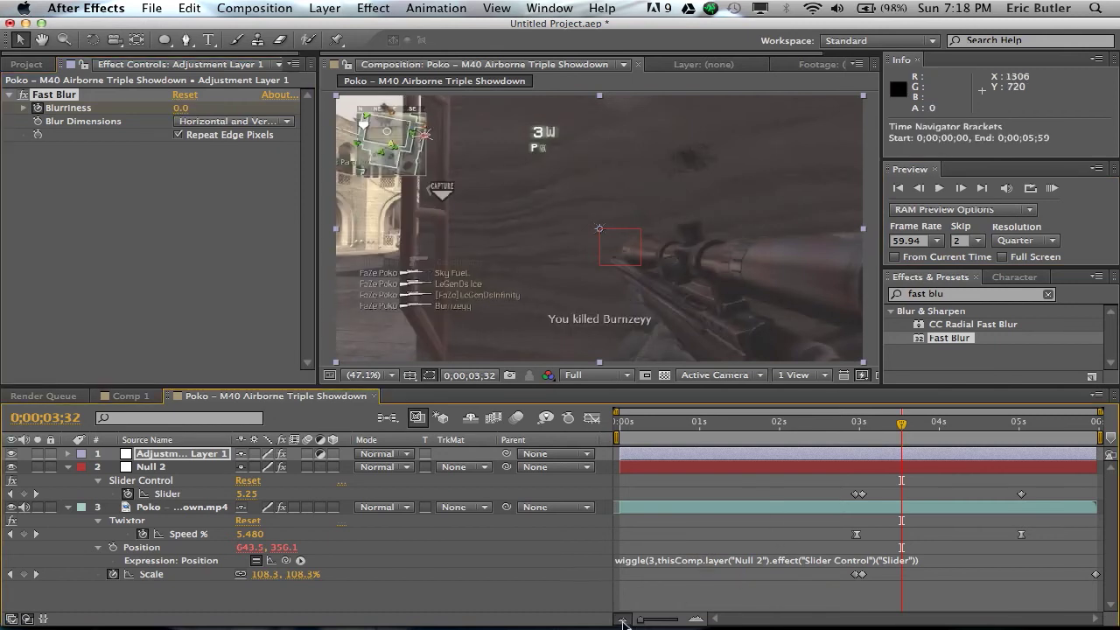
left_click(1093, 562)
left_click(1096, 585)
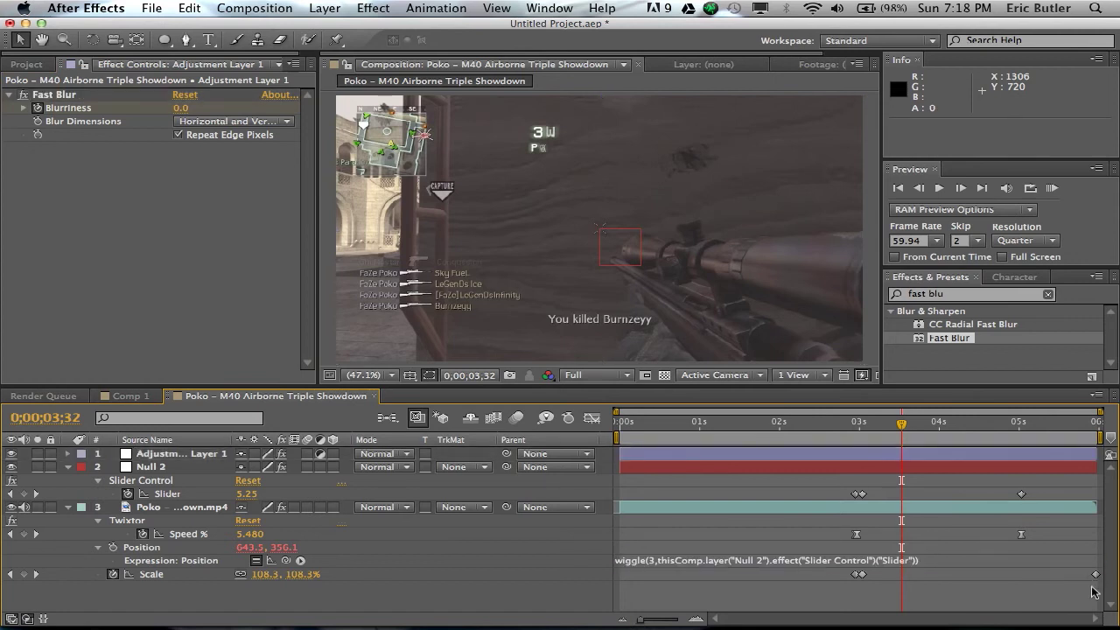
left_click_drag(1101, 592, 838, 571)
right_click(862, 579)
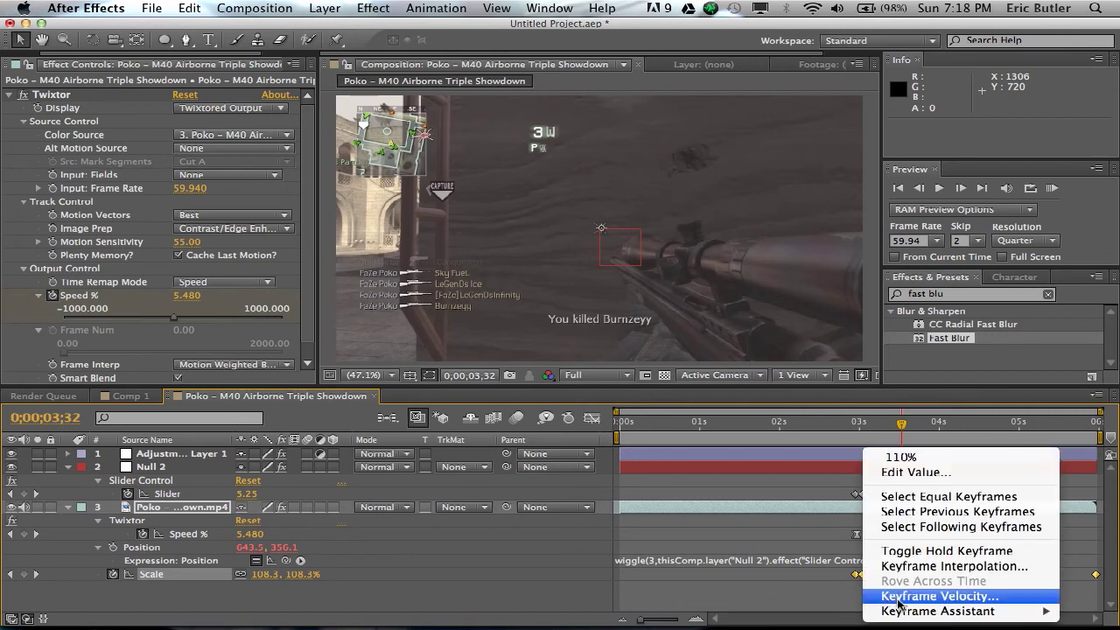
mouse_move(945, 611)
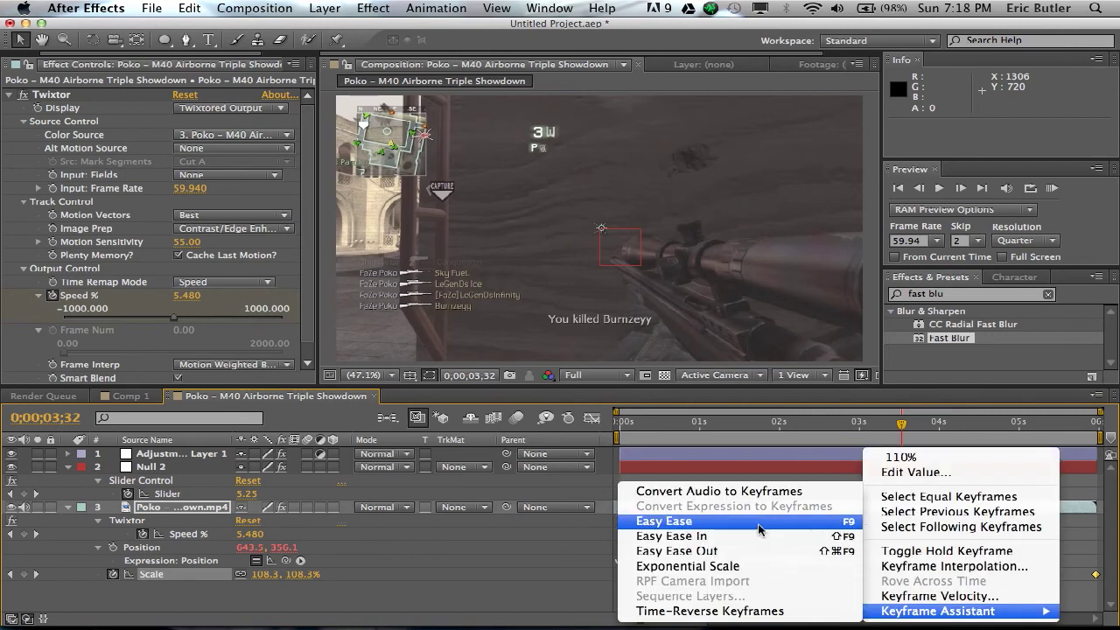
left_click(551, 533)
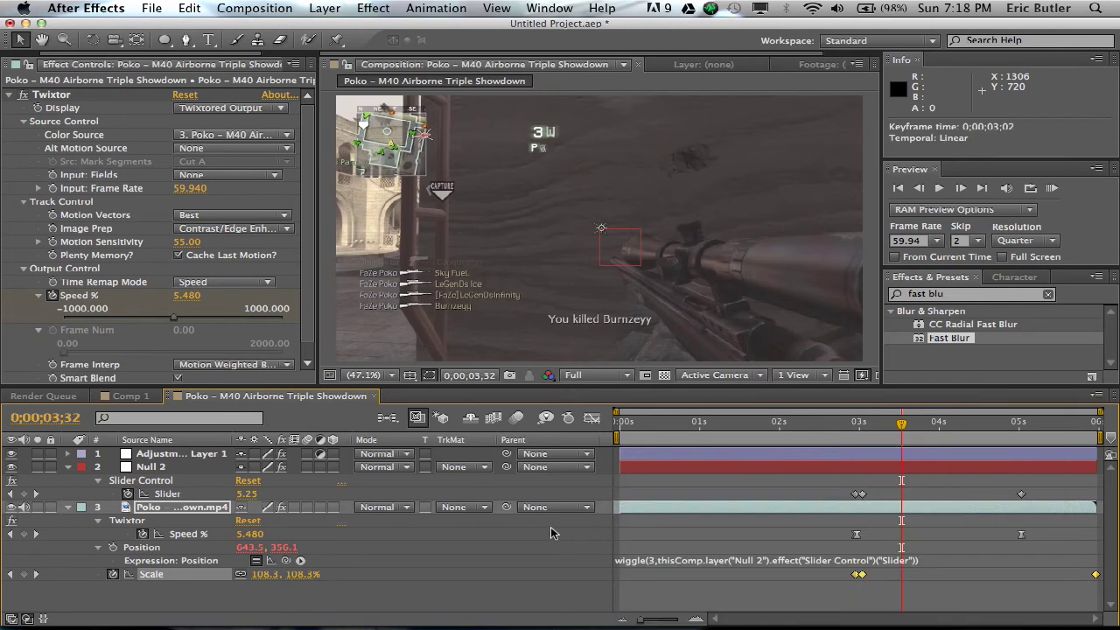
- Examine the clip's Scale curve around its first two keyframes in the Graph Editor and return to the layer bars
left_click(591, 420)
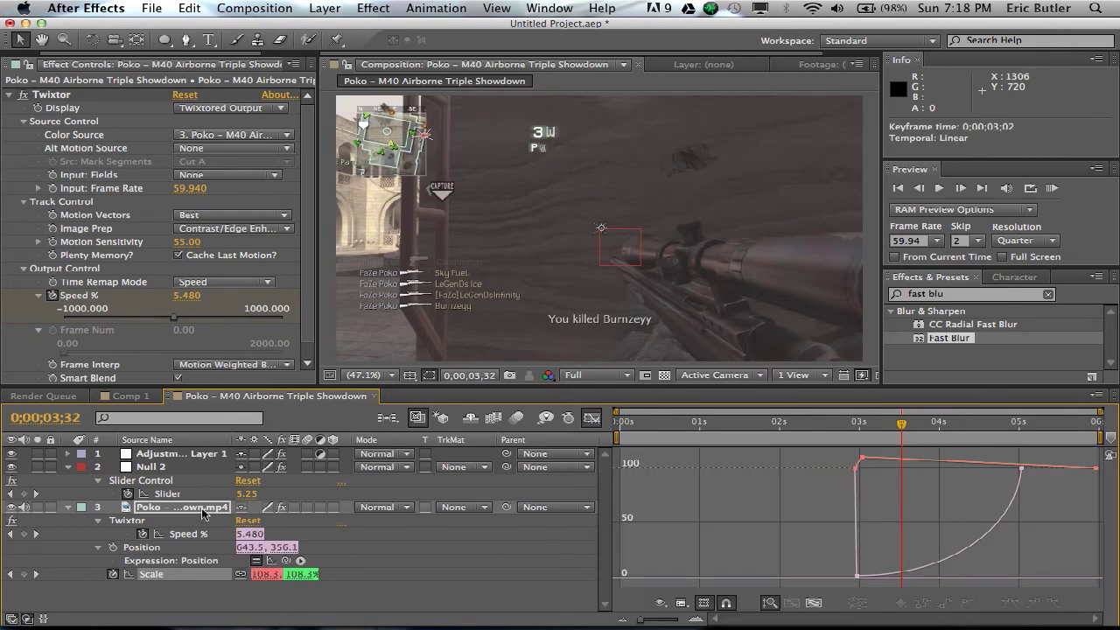
left_click(193, 576)
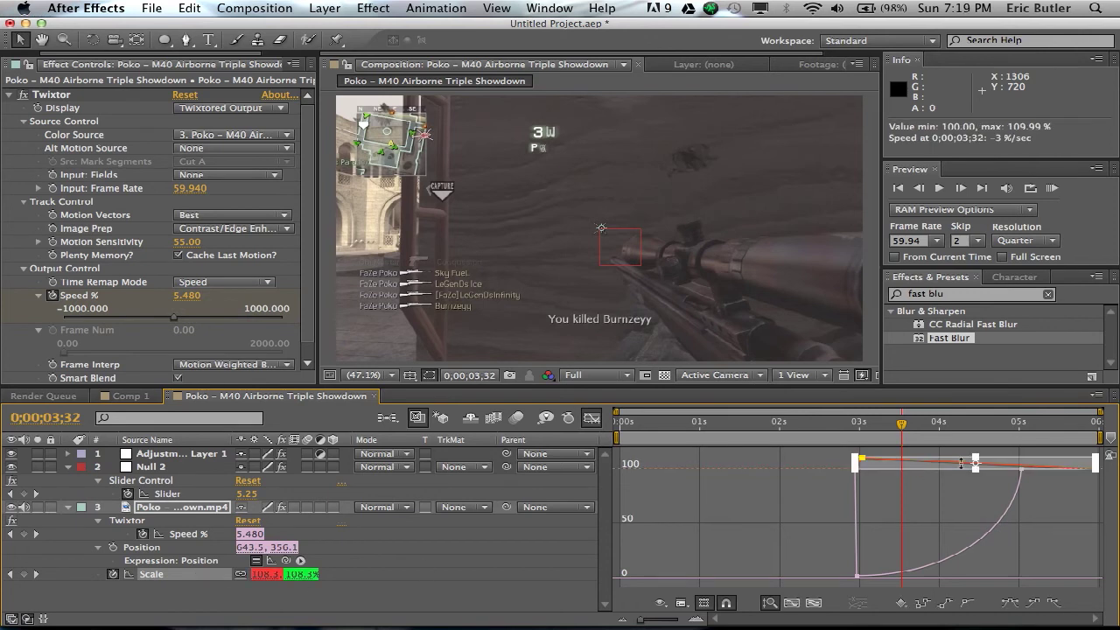
left_click(696, 621)
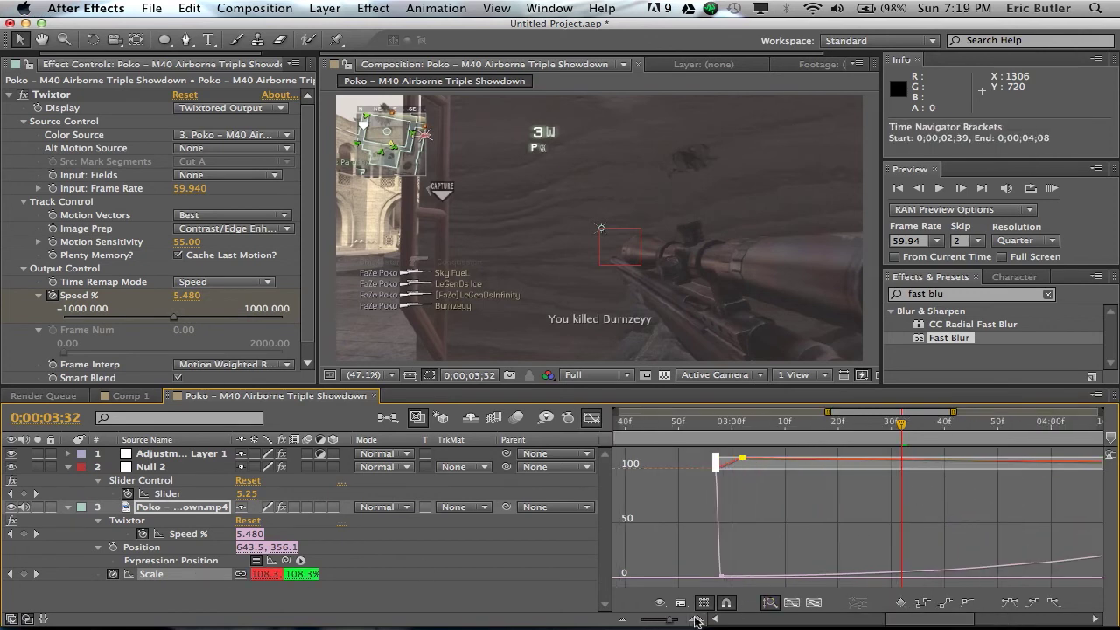
mouse_move(914, 623)
left_mouse_down()
mouse_move(1057, 613)
mouse_move(896, 623)
left_mouse_up()
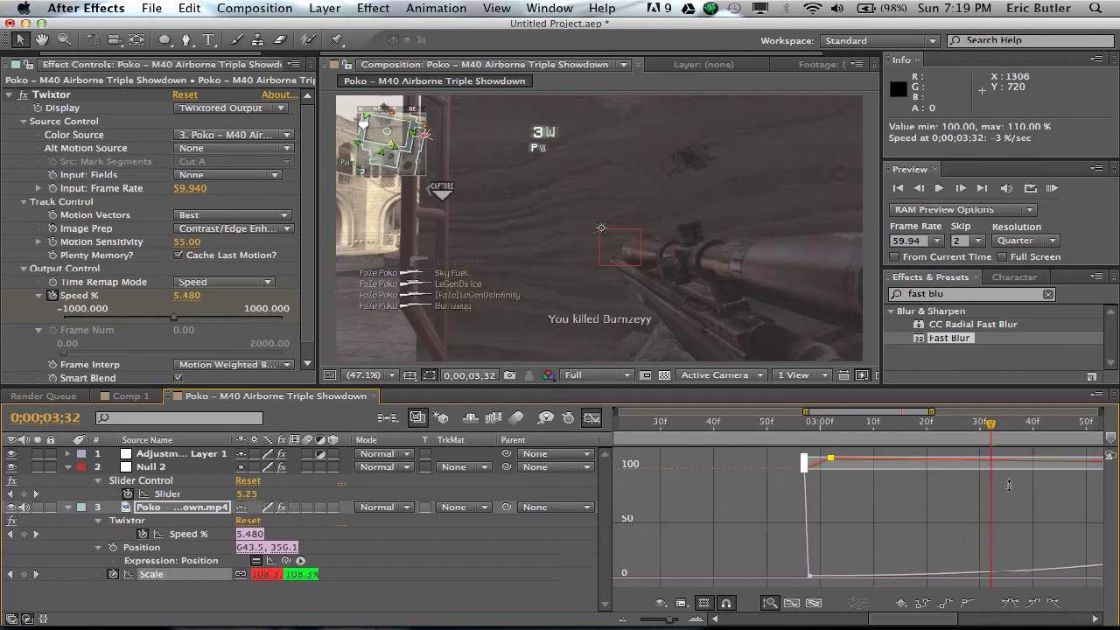
left_click_drag(987, 620, 932, 610)
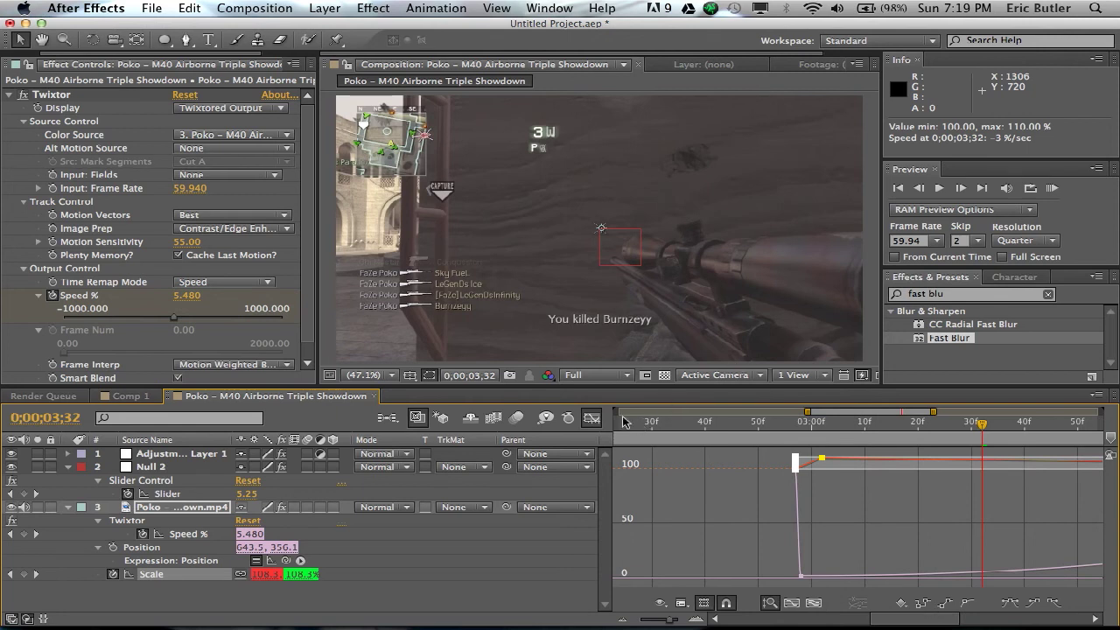
left_click(595, 418)
- Apply Easy Ease to the clip's selected Scale keyframes
mouse_move(941, 619)
left_mouse_down()
mouse_move(1083, 613)
mouse_move(939, 602)
left_mouse_up()
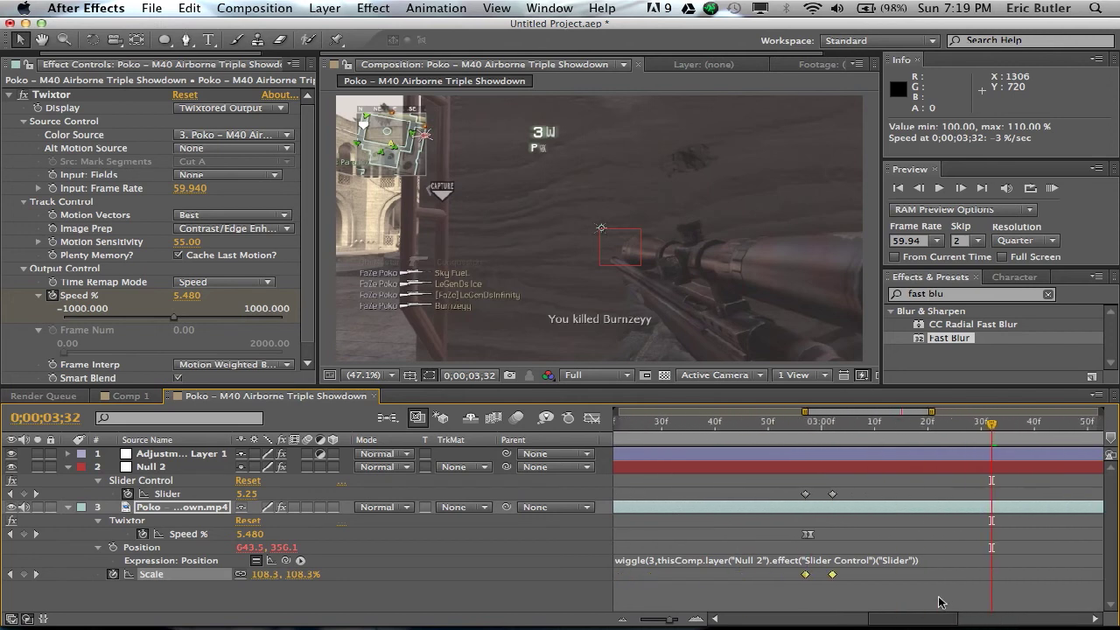
right_click(836, 575)
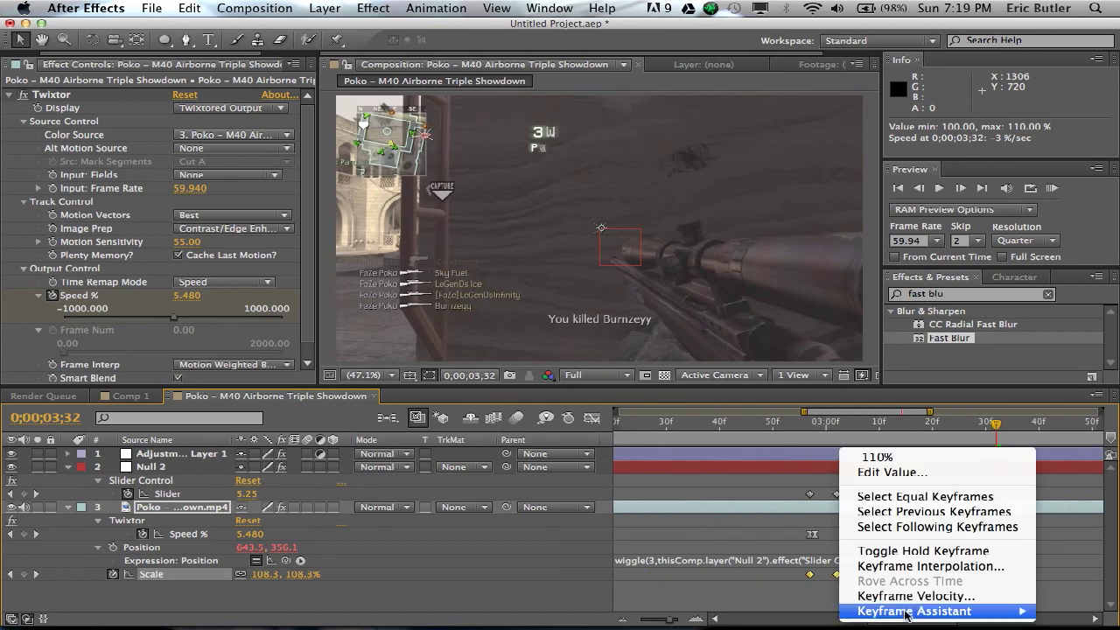
mouse_move(906, 616)
left_click(740, 518)
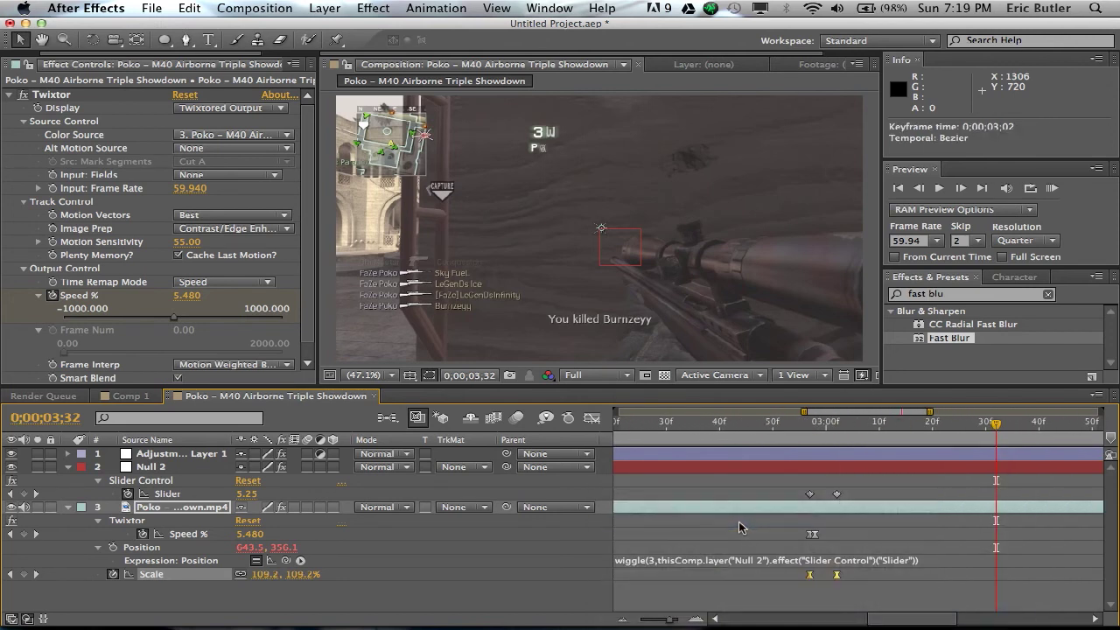
- Examine the gameplay clip's eased Scale curve from its first to its last keyframes in the Graph Editor and return to the layer bars
left_click(594, 419)
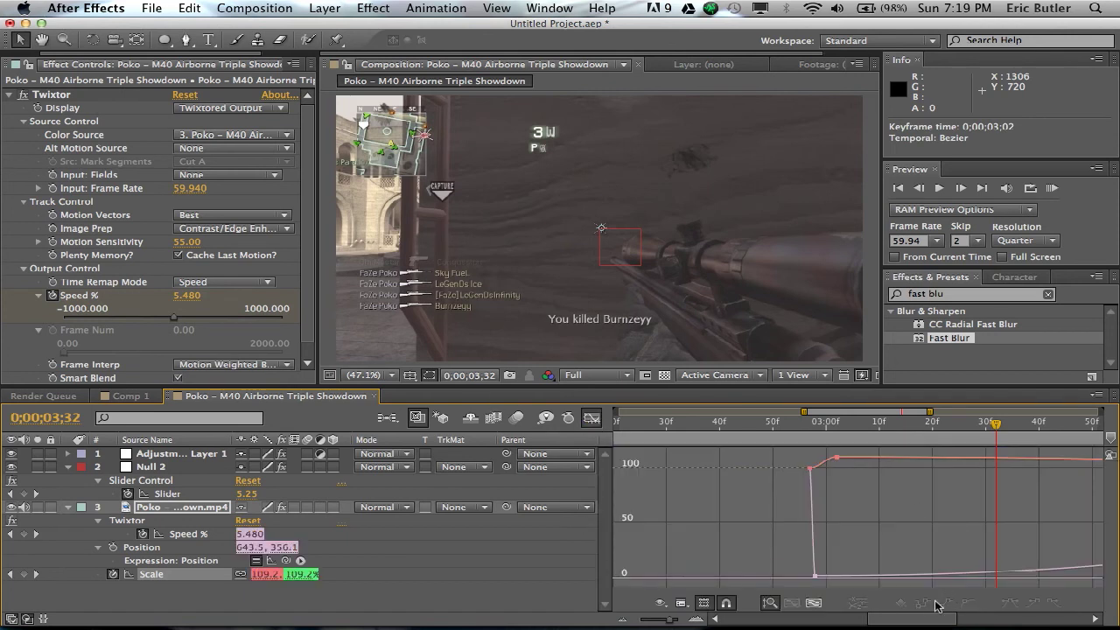
left_click_drag(930, 616, 1055, 611)
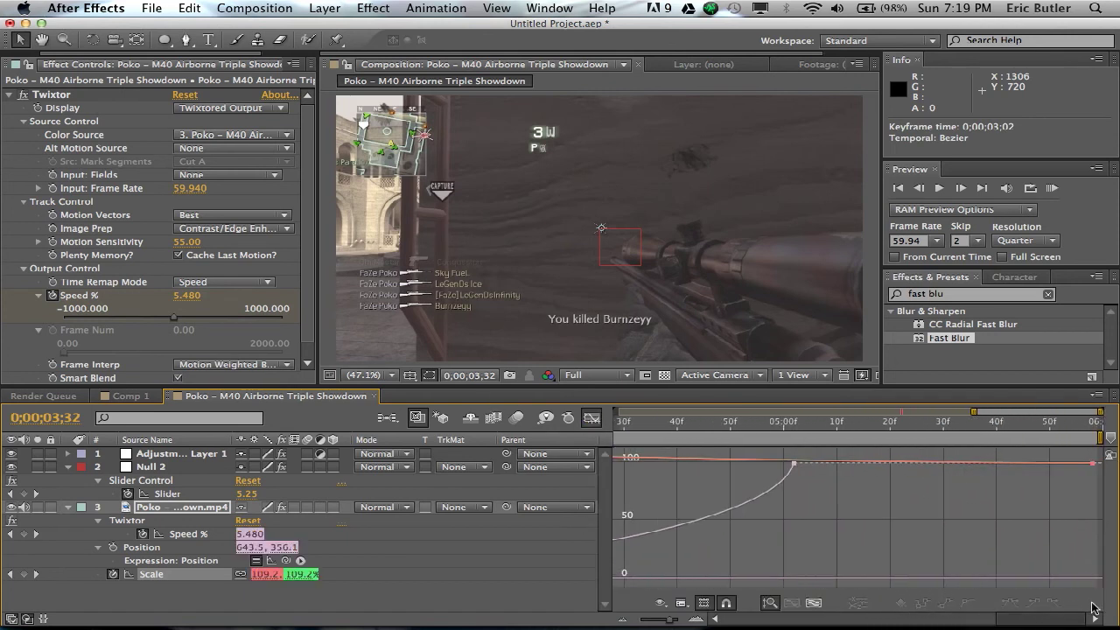
left_click(697, 619)
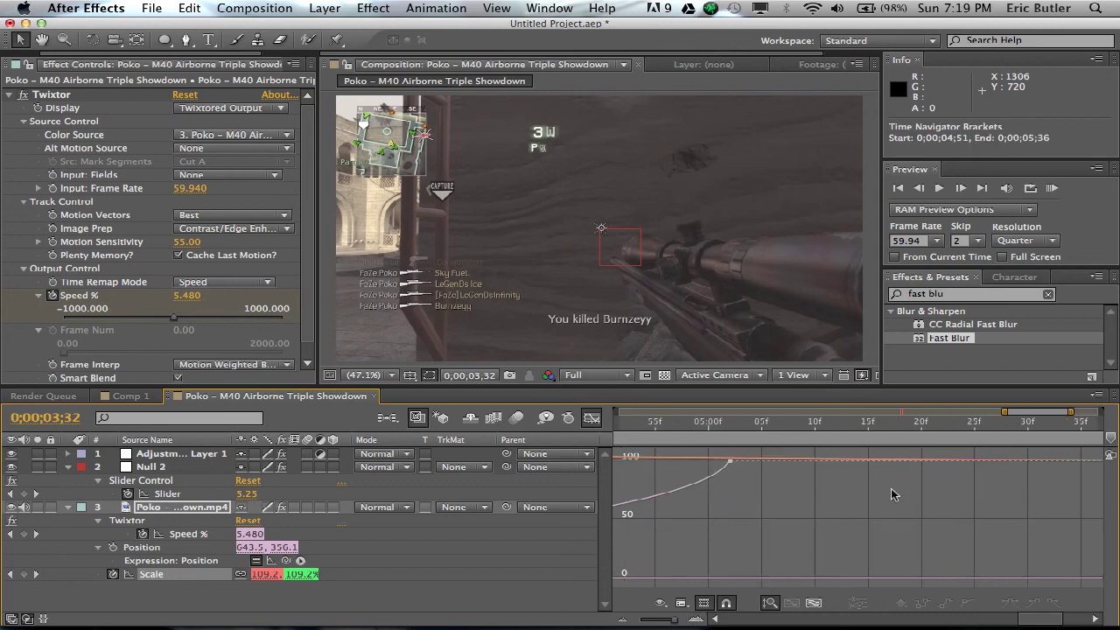
left_click_drag(1043, 620, 917, 621)
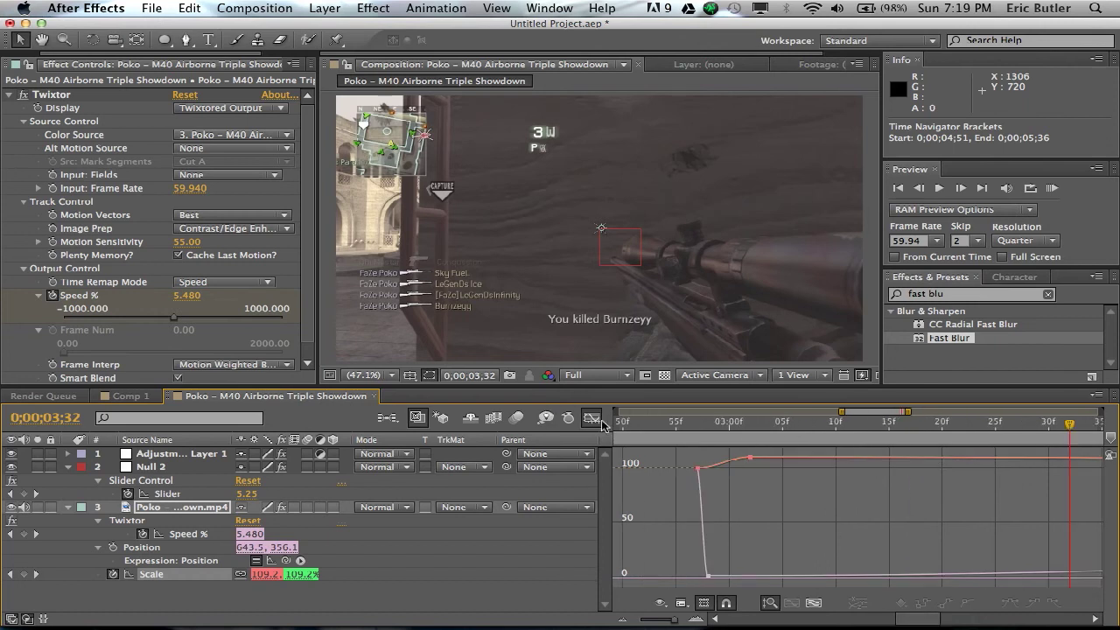
left_click(697, 619)
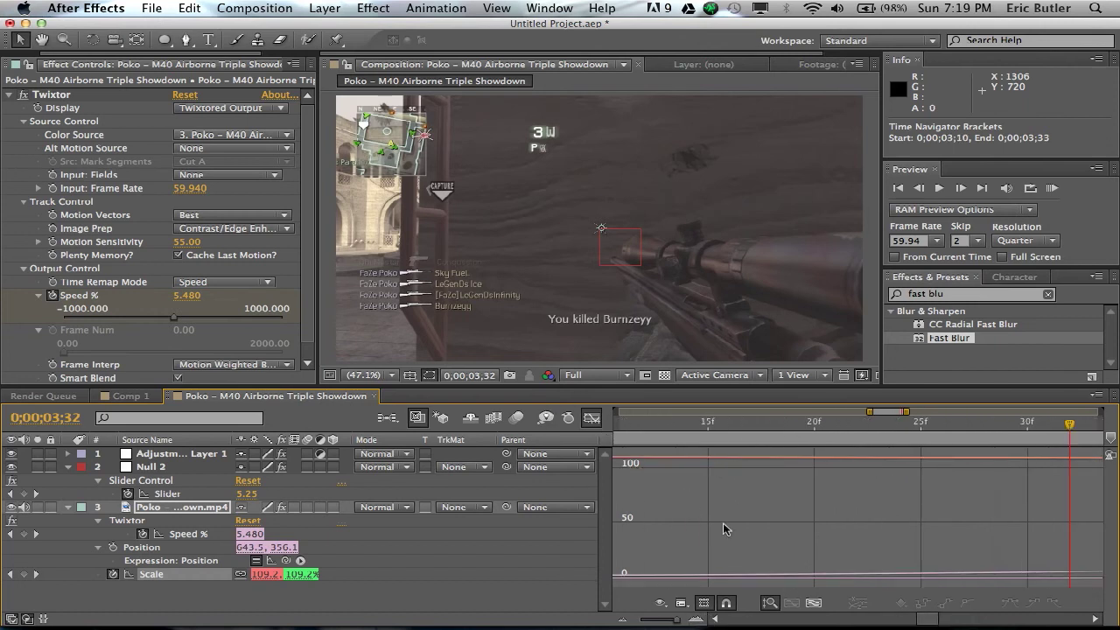
left_click_drag(926, 621, 908, 621)
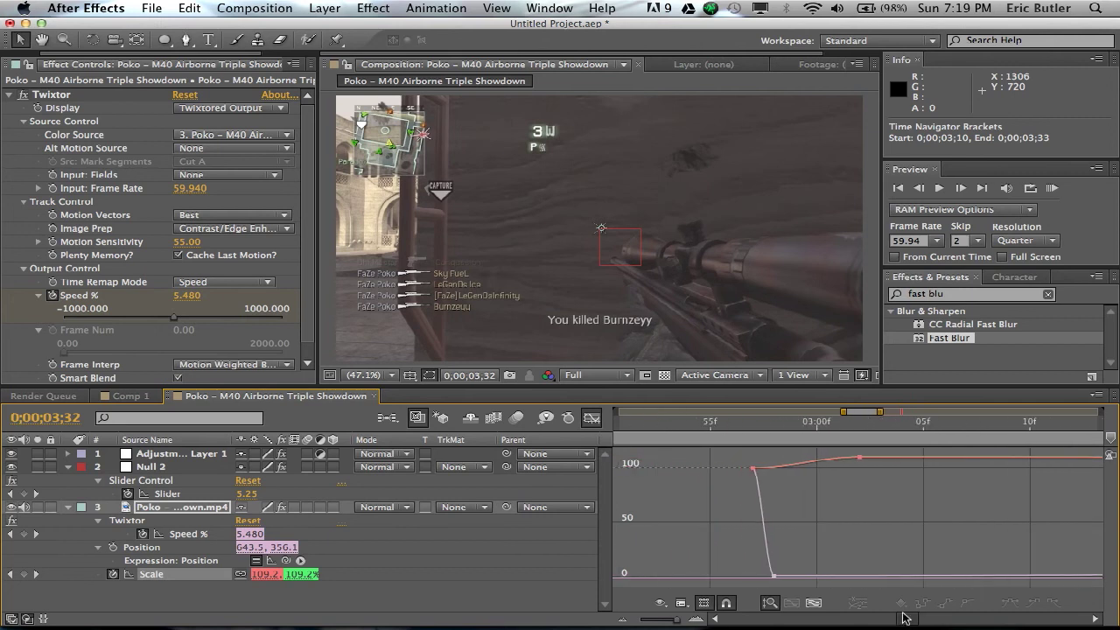
left_click(845, 455)
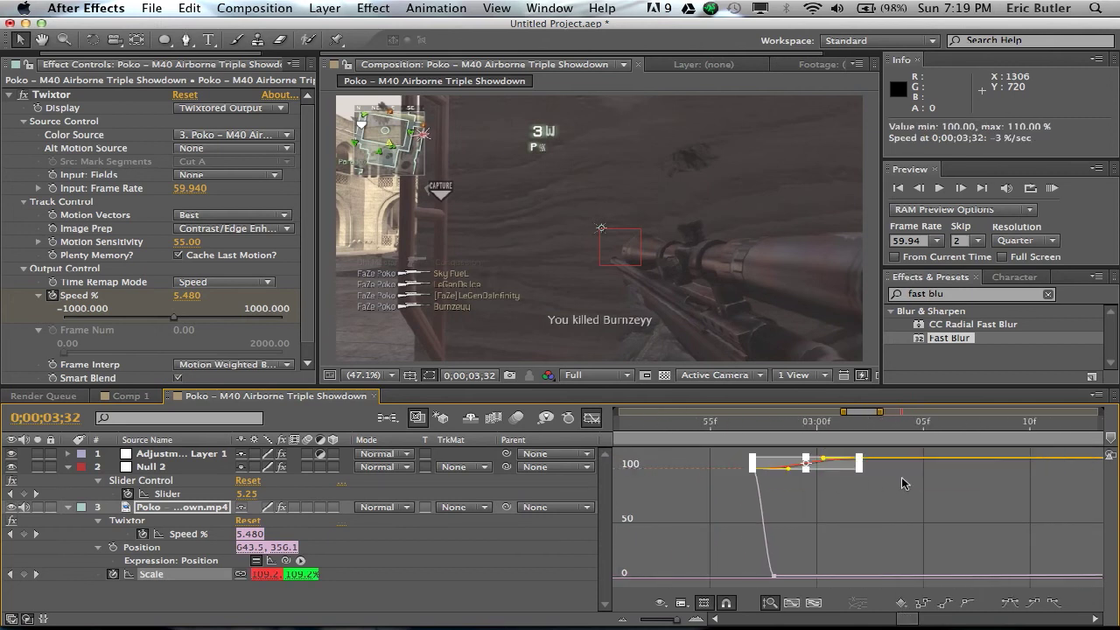
left_click(593, 420)
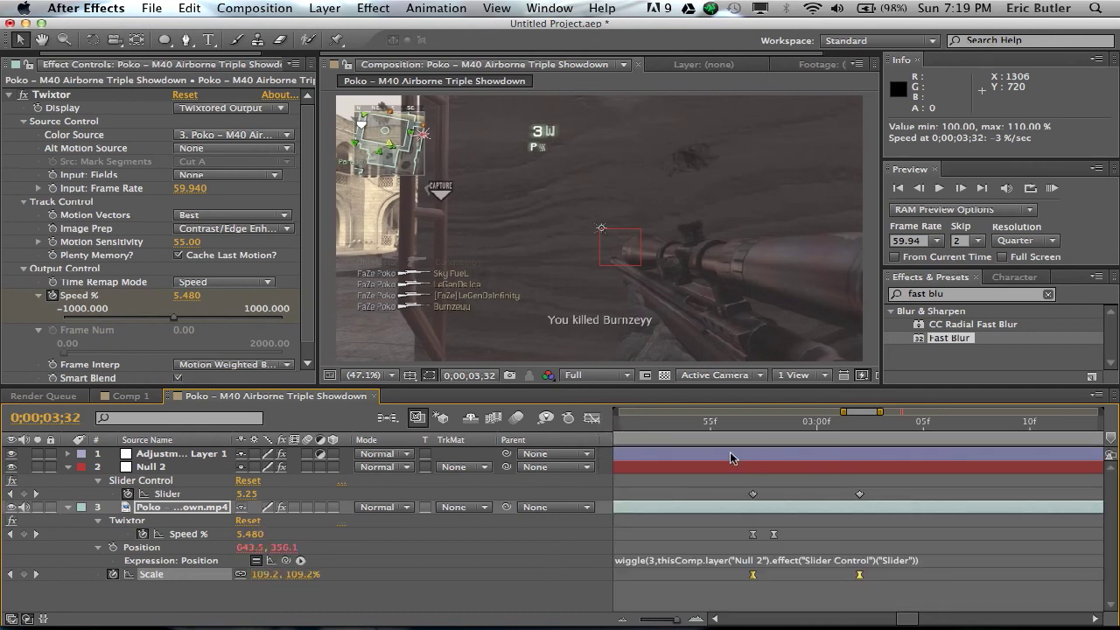
- Reveal the adjustment layer's keyframes and apply Easy Ease to the first two Fast Blur Blurriness keyframes
left_click(875, 491)
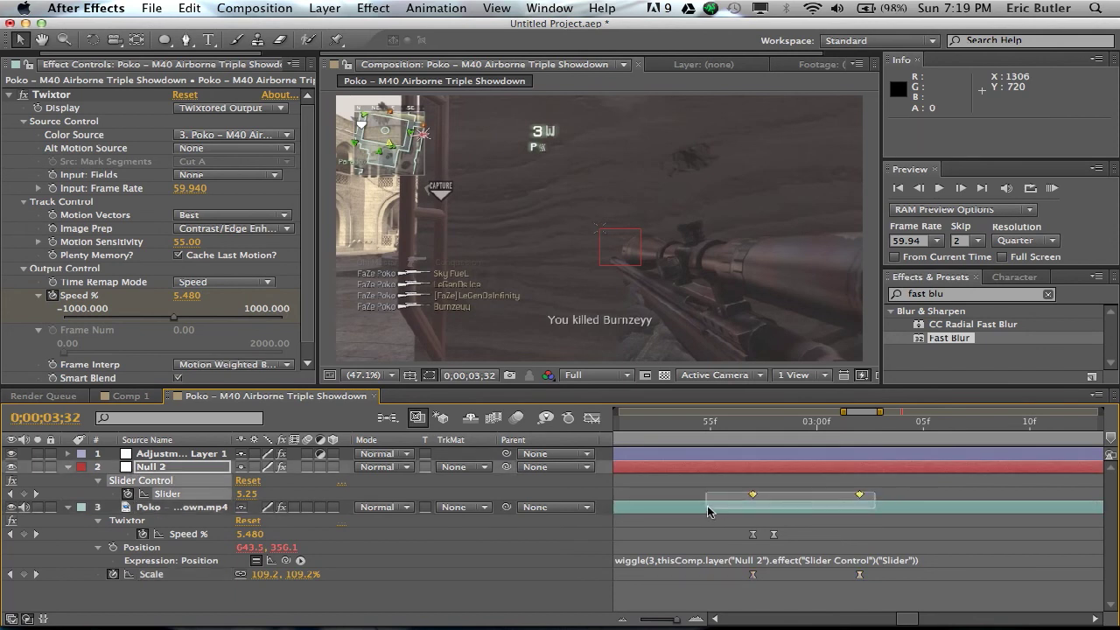
left_click(147, 456)
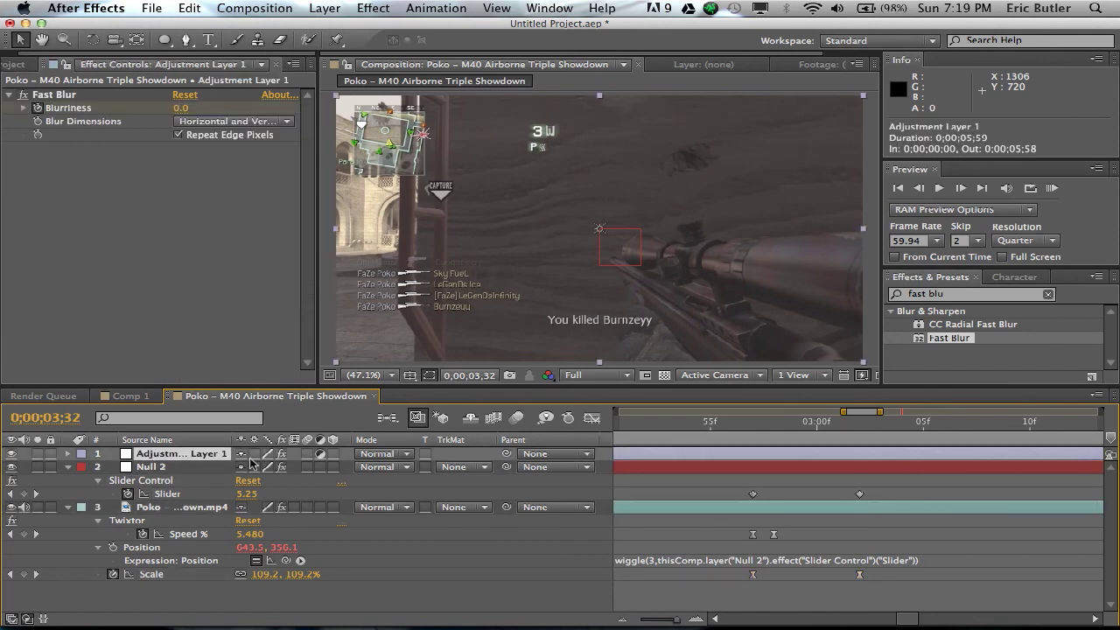
key("u")
left_click_drag(871, 476, 737, 493)
left_click(697, 619)
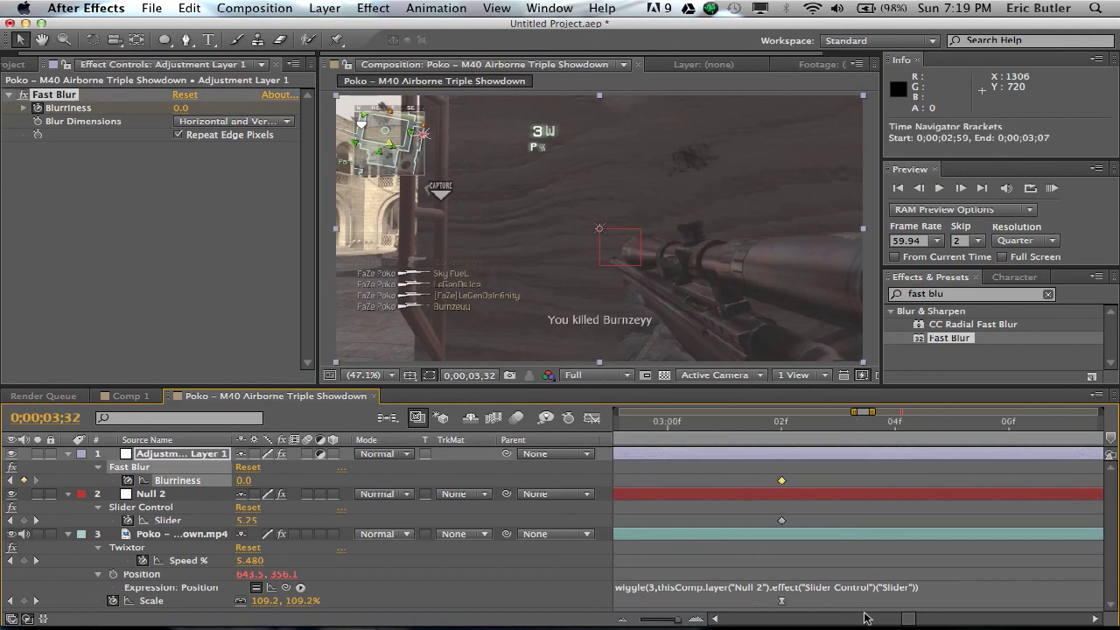
scroll(905, 622, "left", 3)
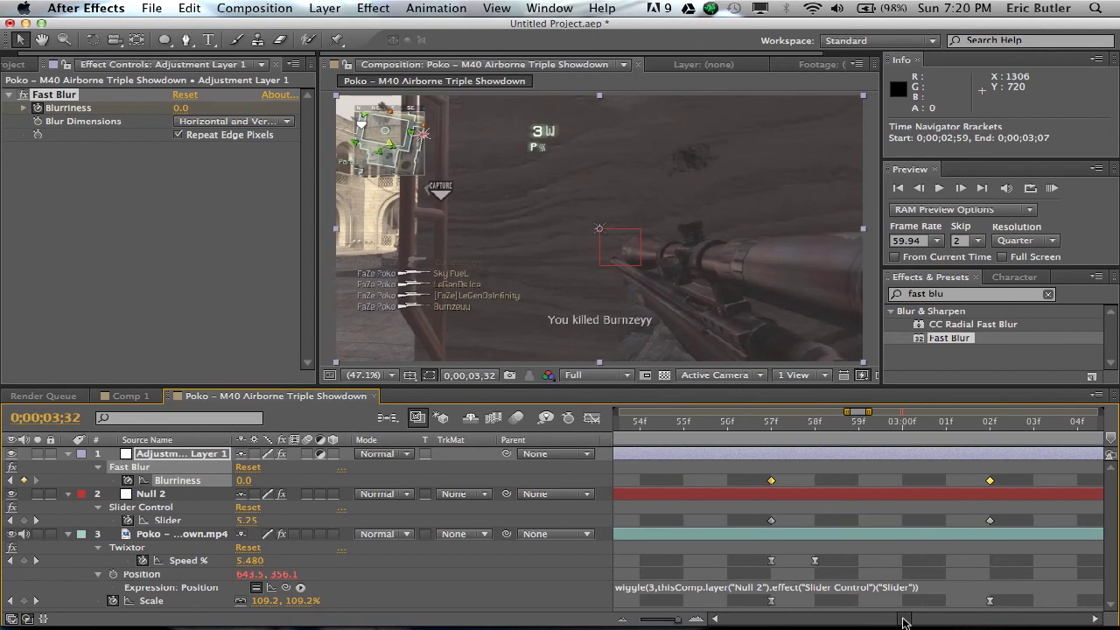
scroll(905, 622, "right", 4)
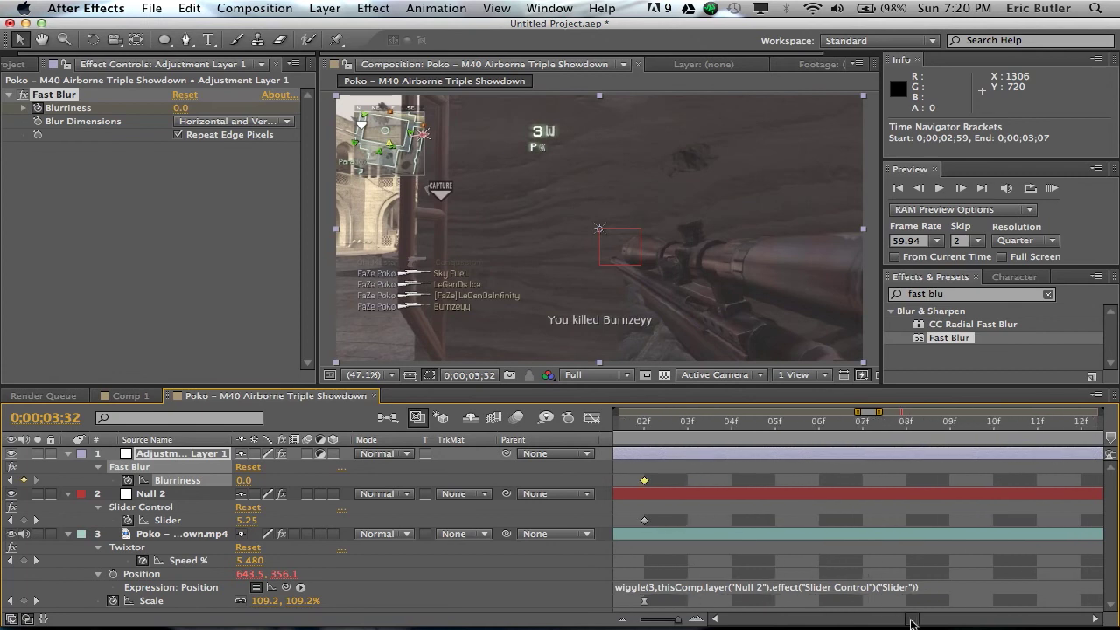
right_click(640, 482)
mouse_move(697, 610)
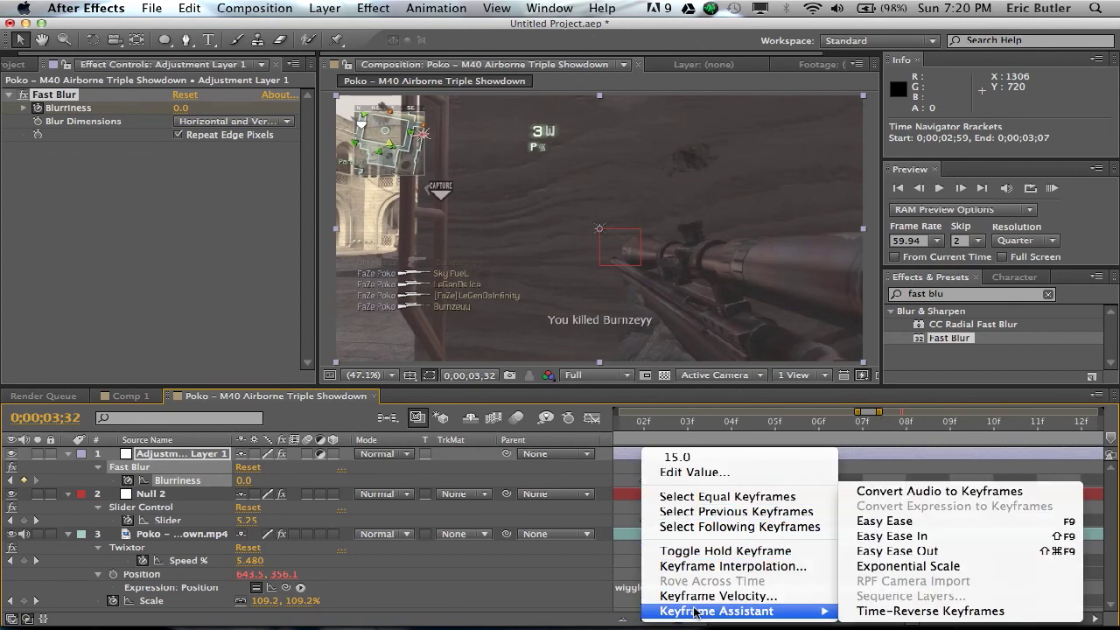
left_click(881, 523)
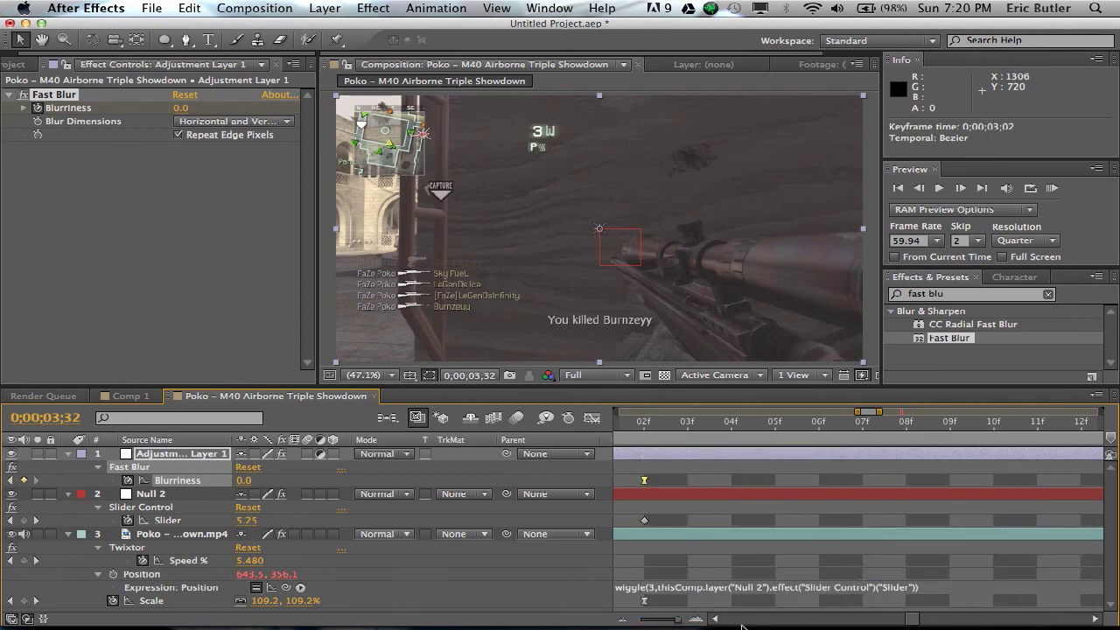
- Run a RAM preview of the slowed-down section from the current time, starting at 0;00;02;41, and stop it
left_click(620, 619)
left_click(717, 423)
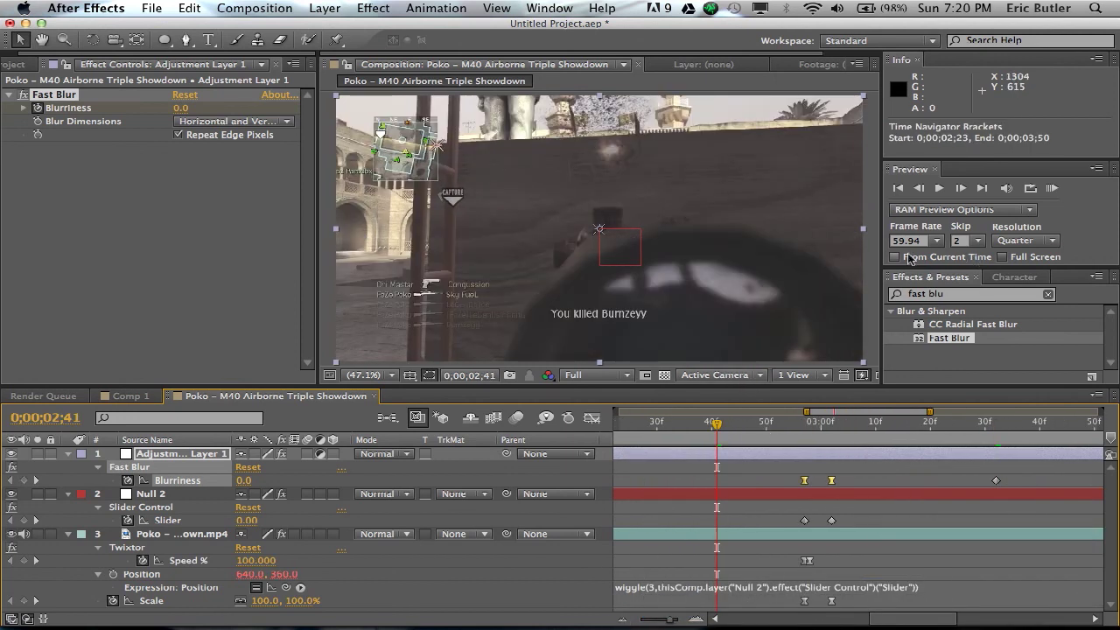
left_click(895, 257)
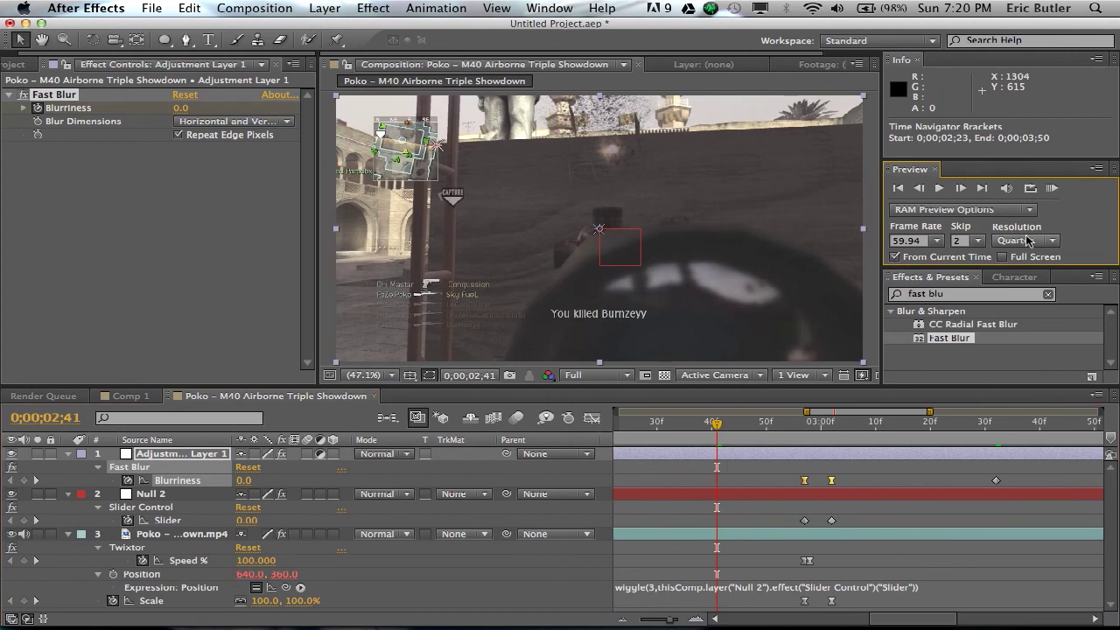
left_click(1051, 188)
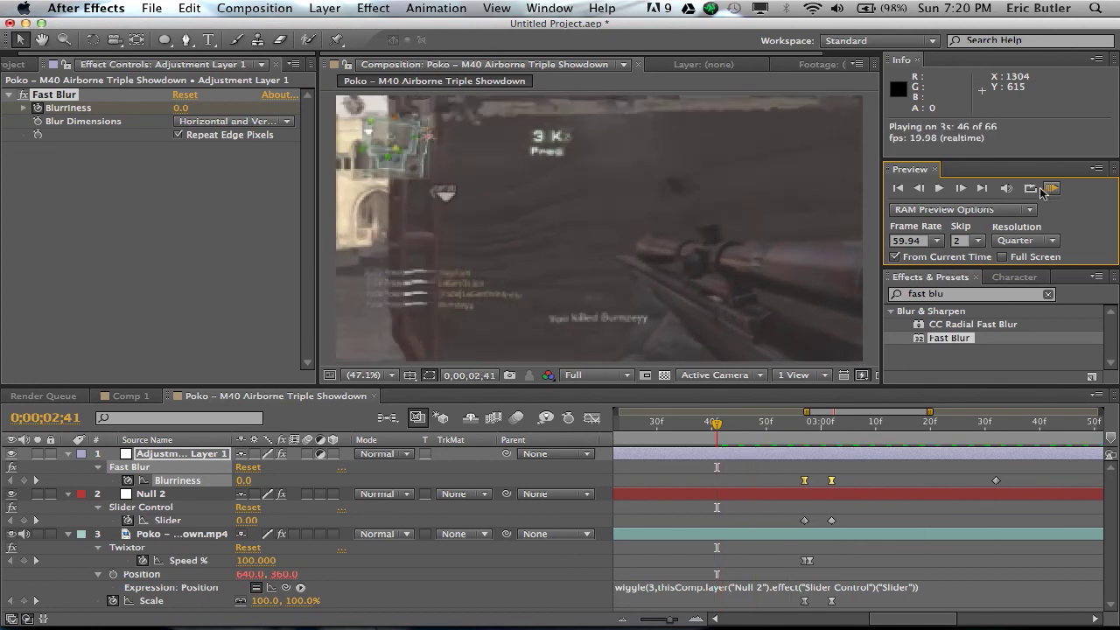
left_click(1048, 192)
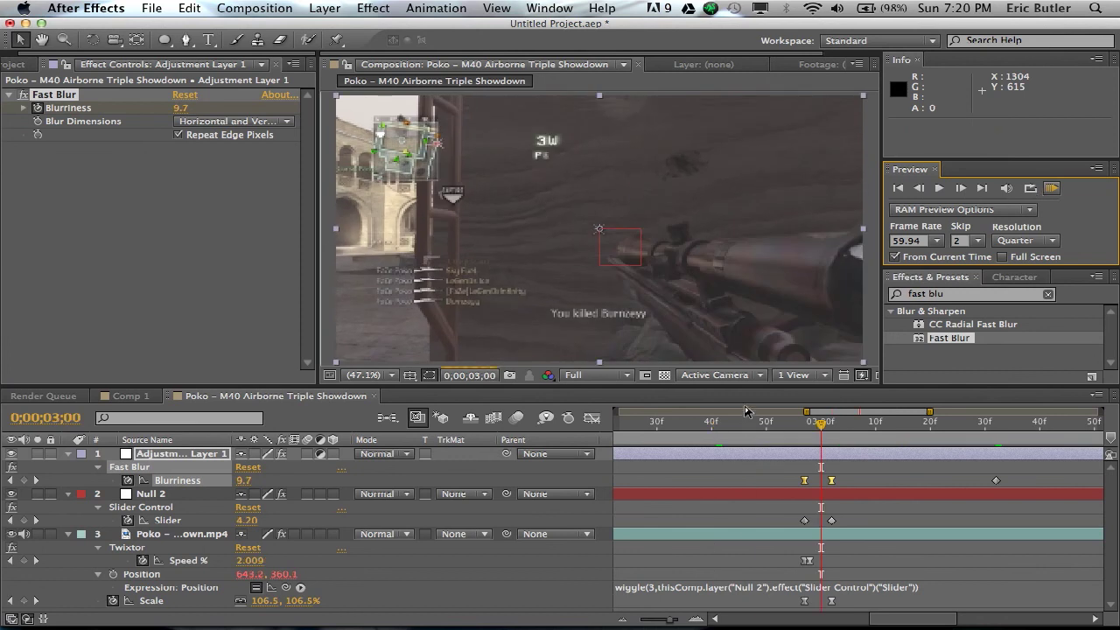